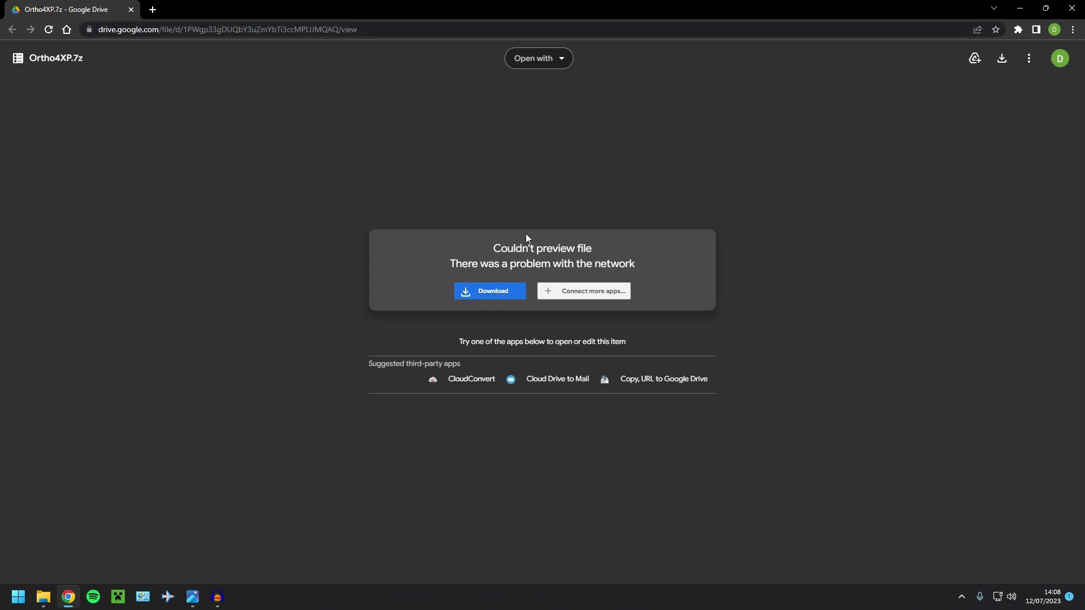
Check the Ortho4XP.7z file's details in Google Drive.
left_click(1022, 60)
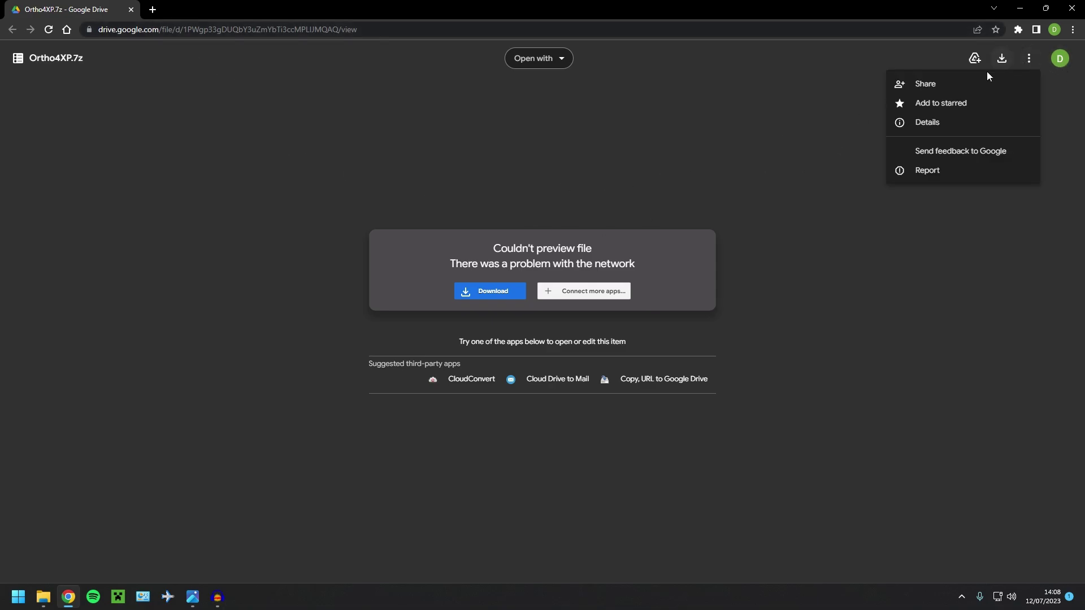
left_click(947, 123)
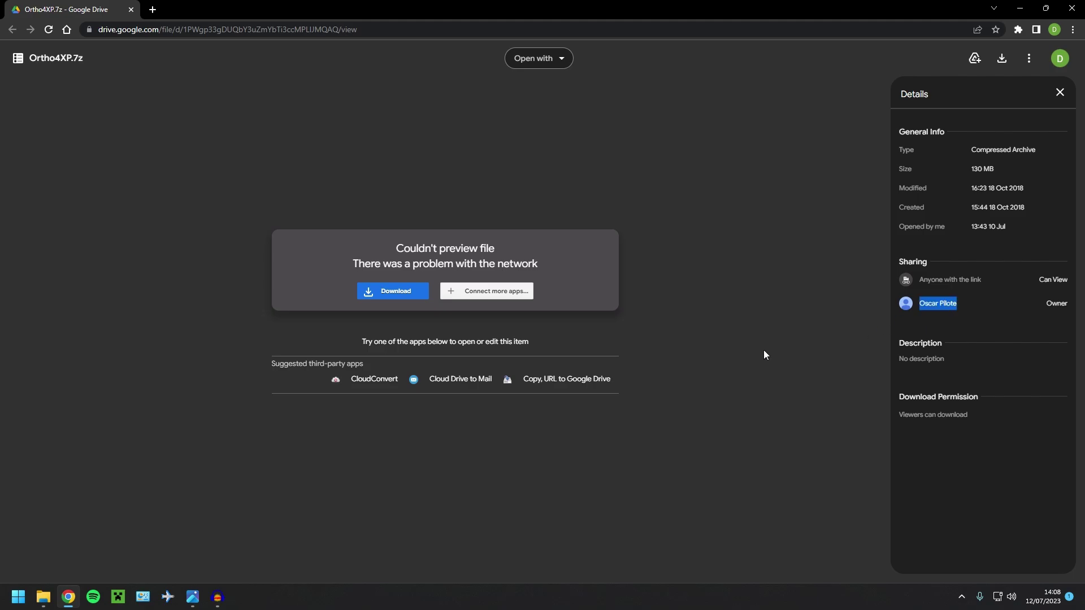
left_click(1059, 93)
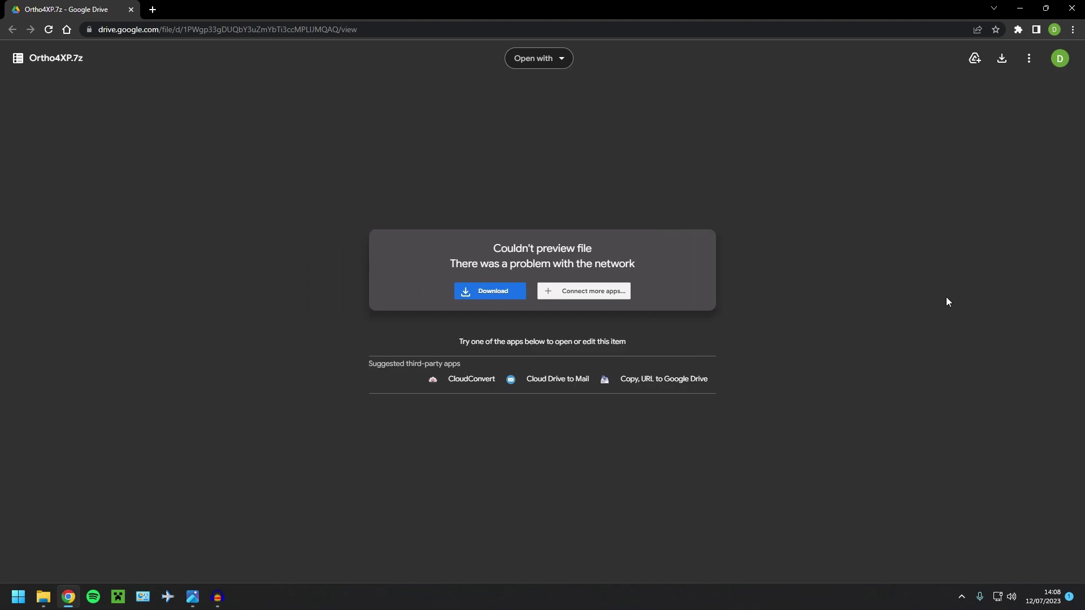
Download Ortho4XP.7z past the virus-scan warning into Downloads\Mods\X-Plane 12\Temp.
left_click(486, 291)
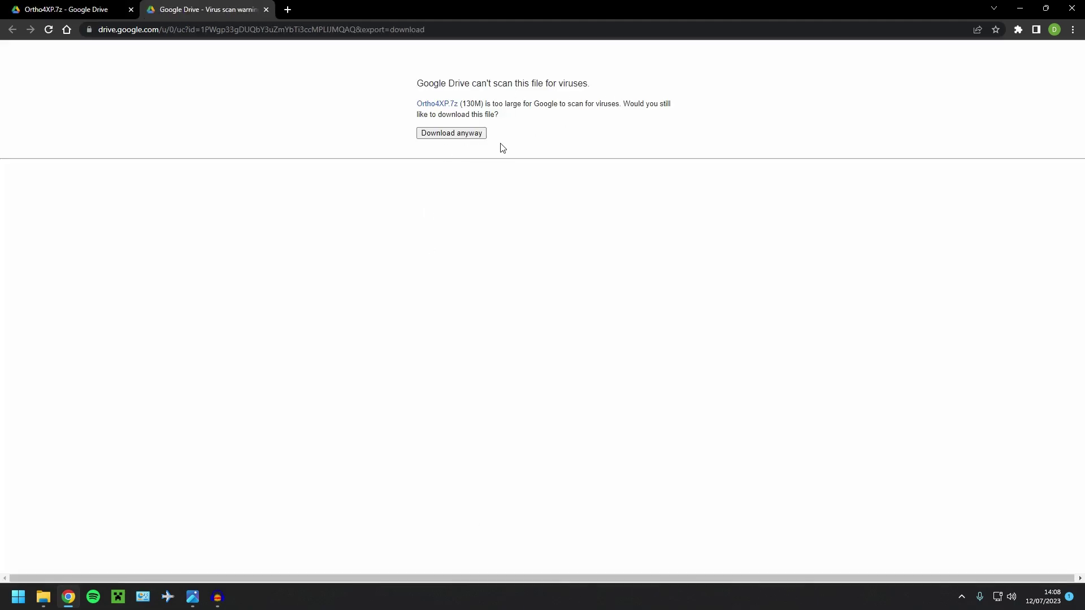
left_click(482, 134)
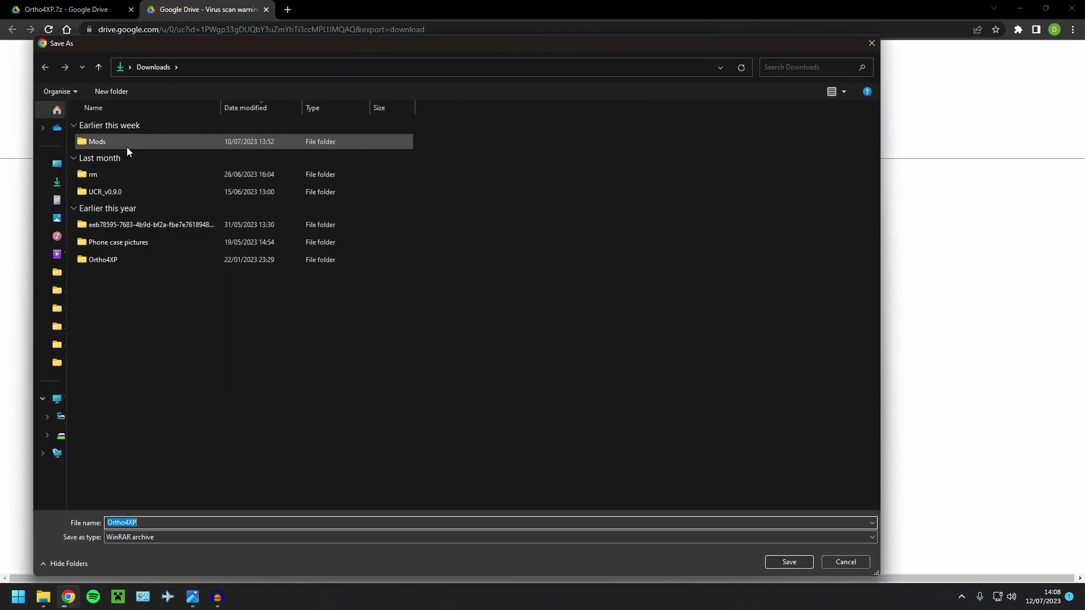
left_click(127, 147)
double_click(127, 144)
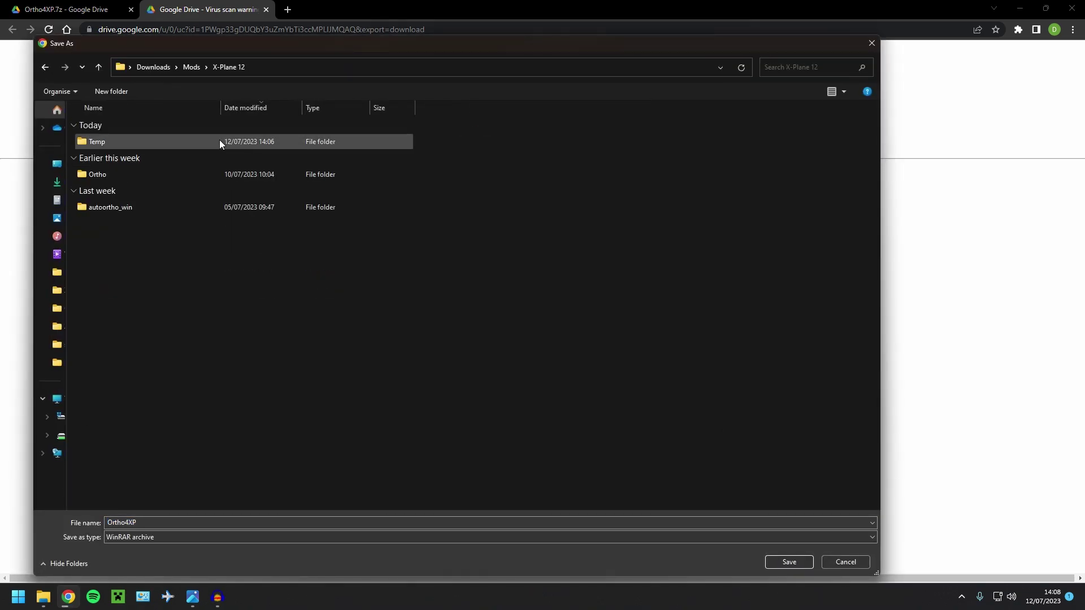
double_click(117, 142)
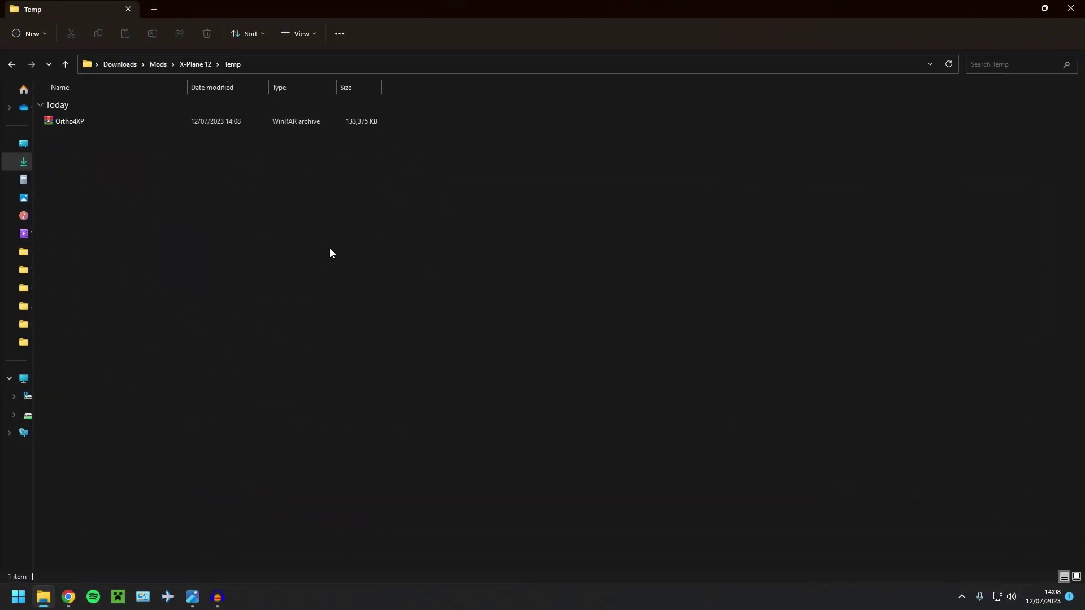
Extract the Ortho4XP archive with WinRAR into an Ortho4XP folder.
left_click(111, 124)
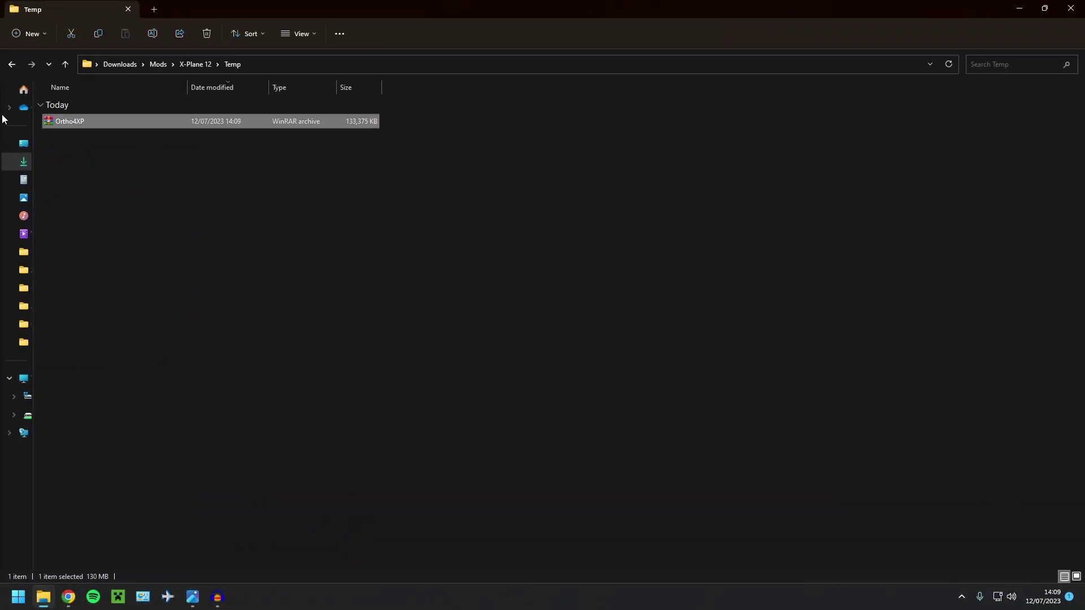
right_click(97, 122)
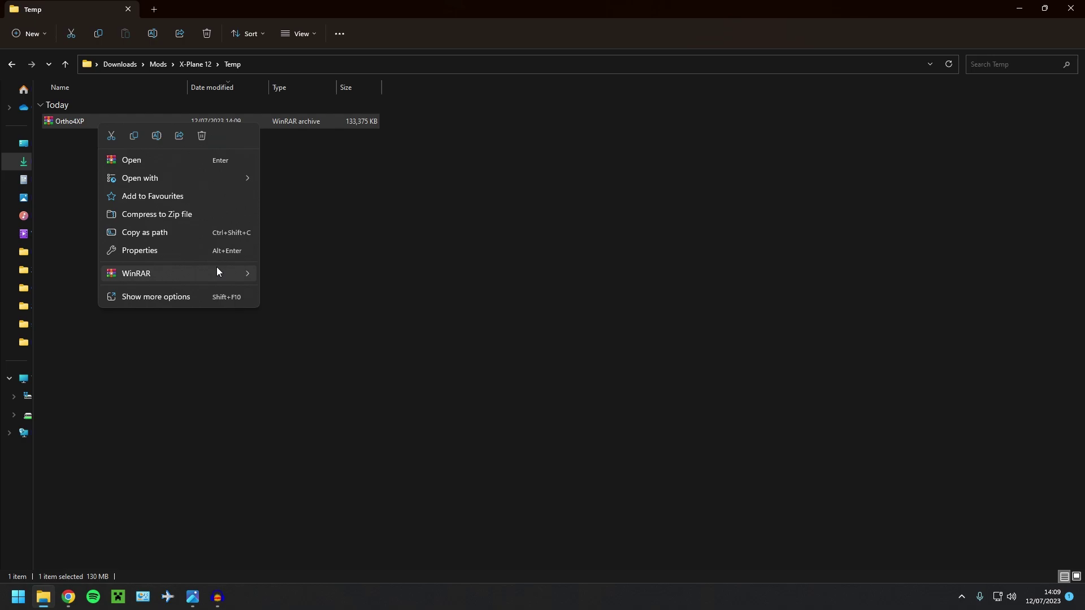
mouse_move(217, 272)
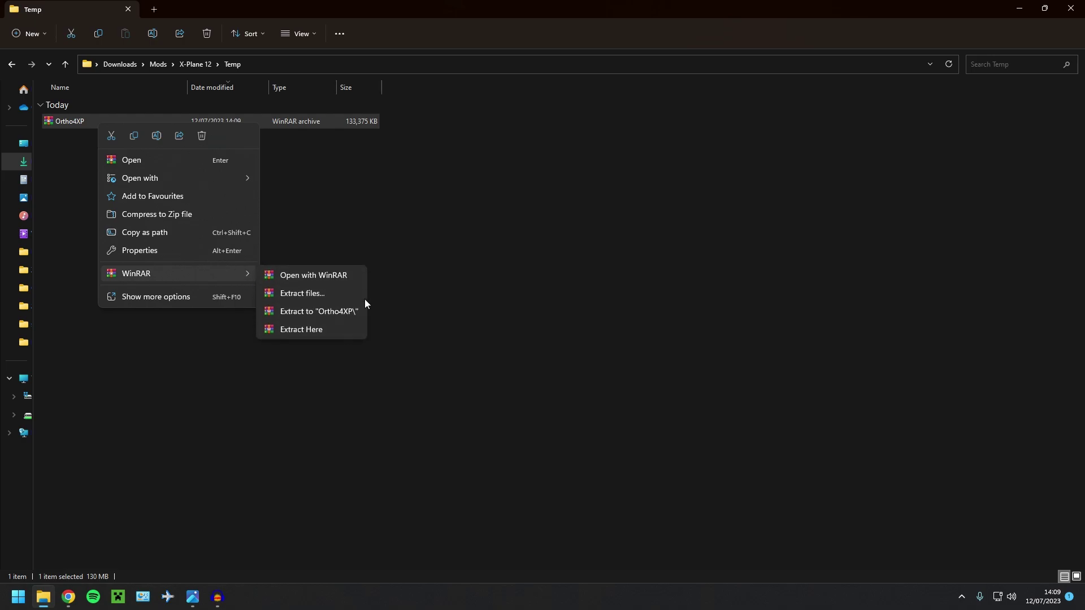
left_click(300, 316)
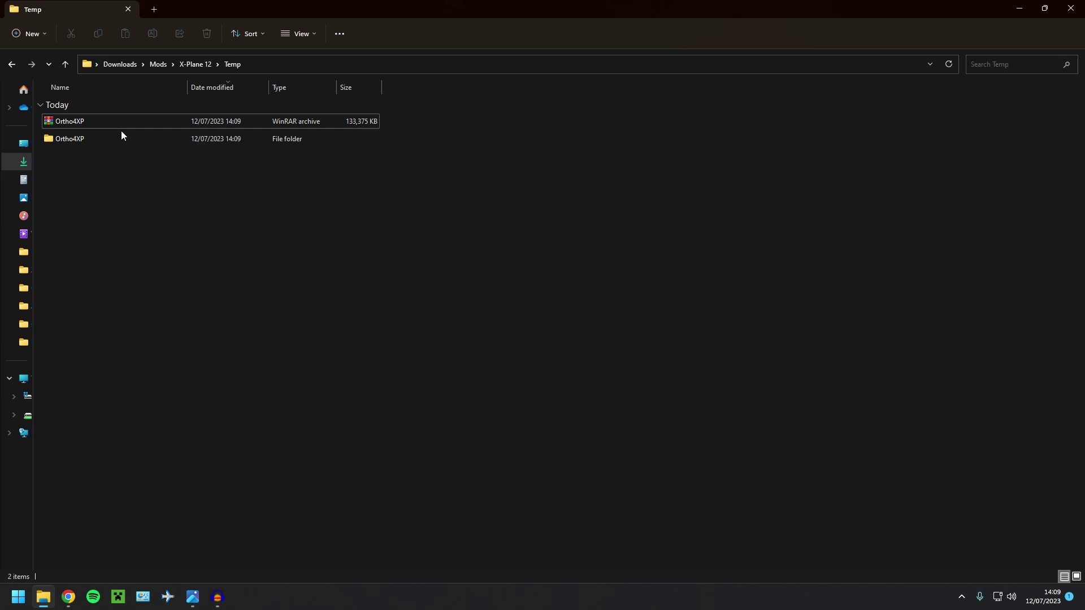
key("Delete")
Browse into Ortho4XP > Ortho4XP > Binary in the extracted files.
double_click(121, 125)
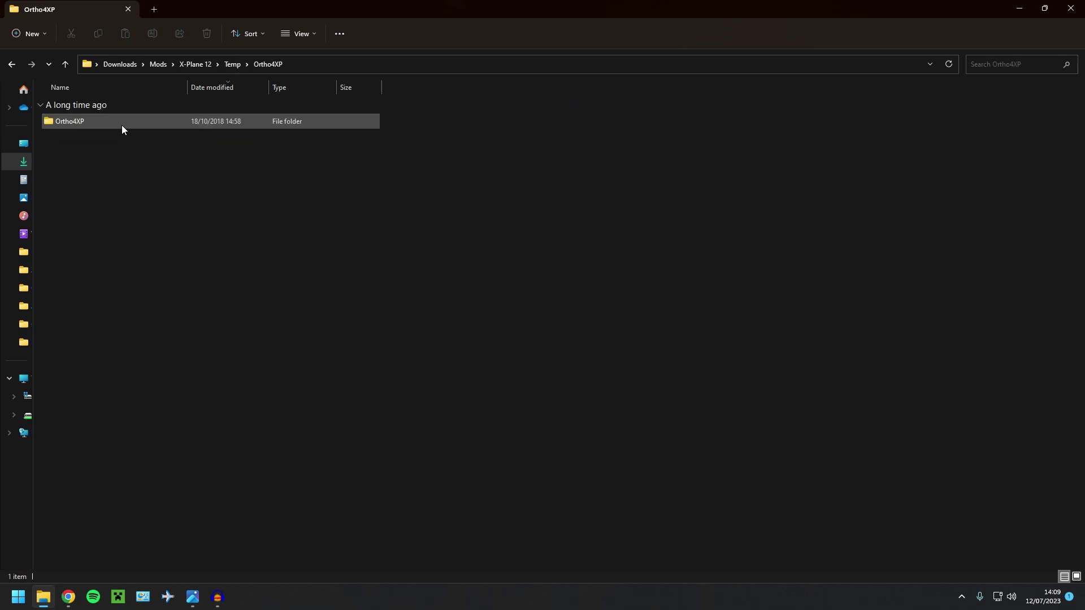
double_click(122, 124)
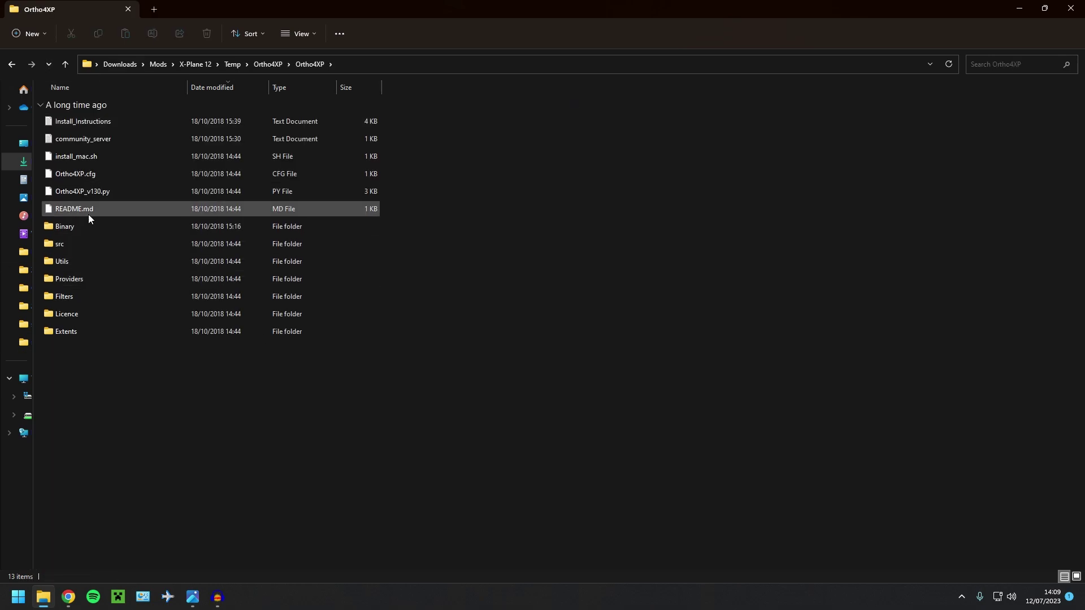
double_click(66, 227)
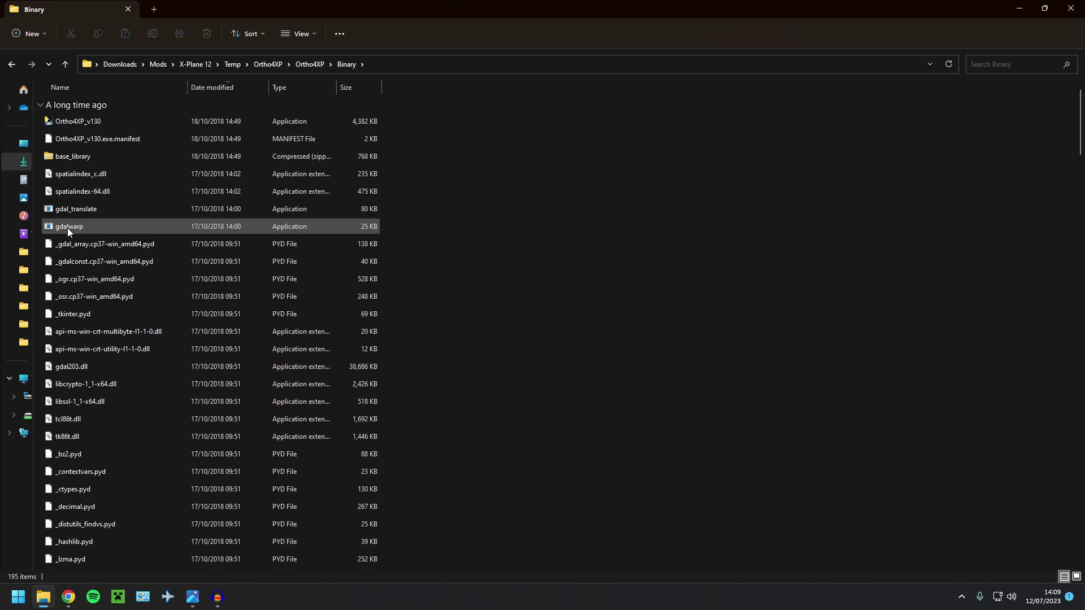
Launch Ortho4XP_v130 and center its window on screen.
left_click(96, 124)
key("Return")
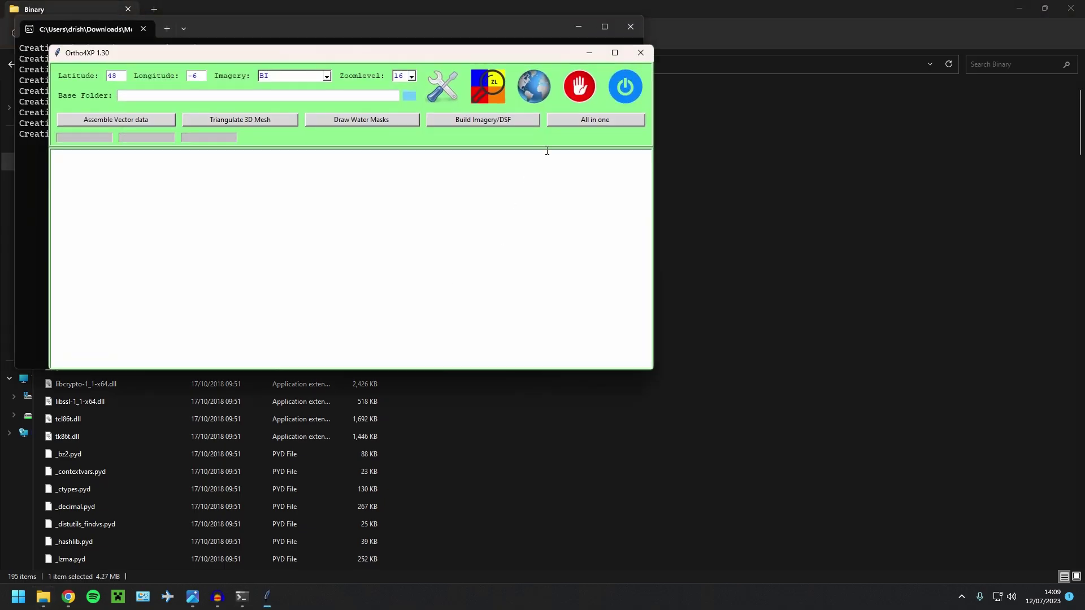
mouse_move(616, 55)
left_click_drag(504, 56, 657, 116)
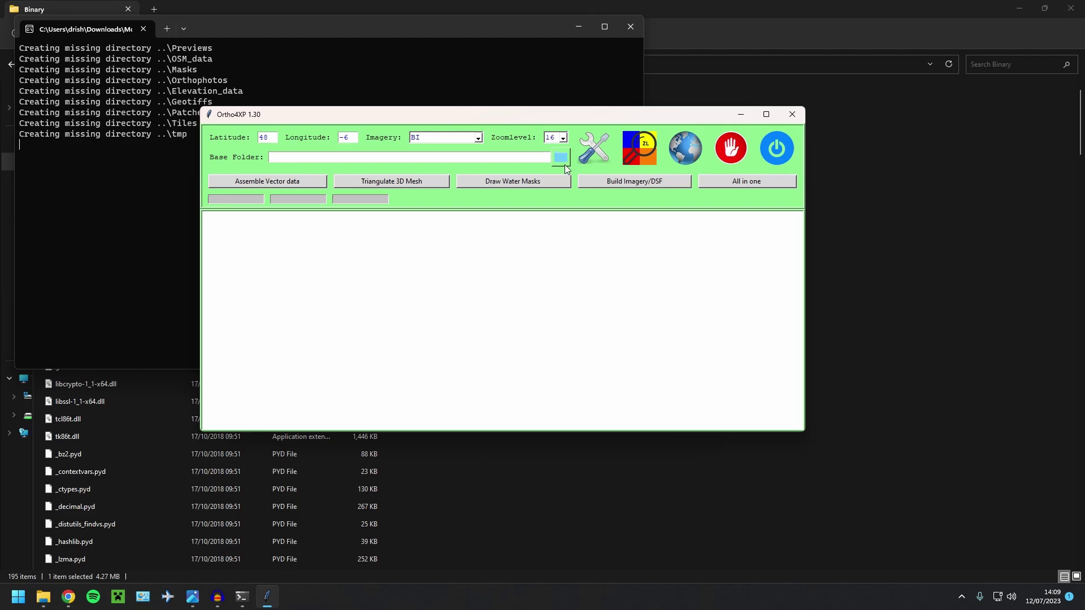
Set the Base Folder to C:/X-Plane 12/Custom Scenery/.
left_click(564, 165)
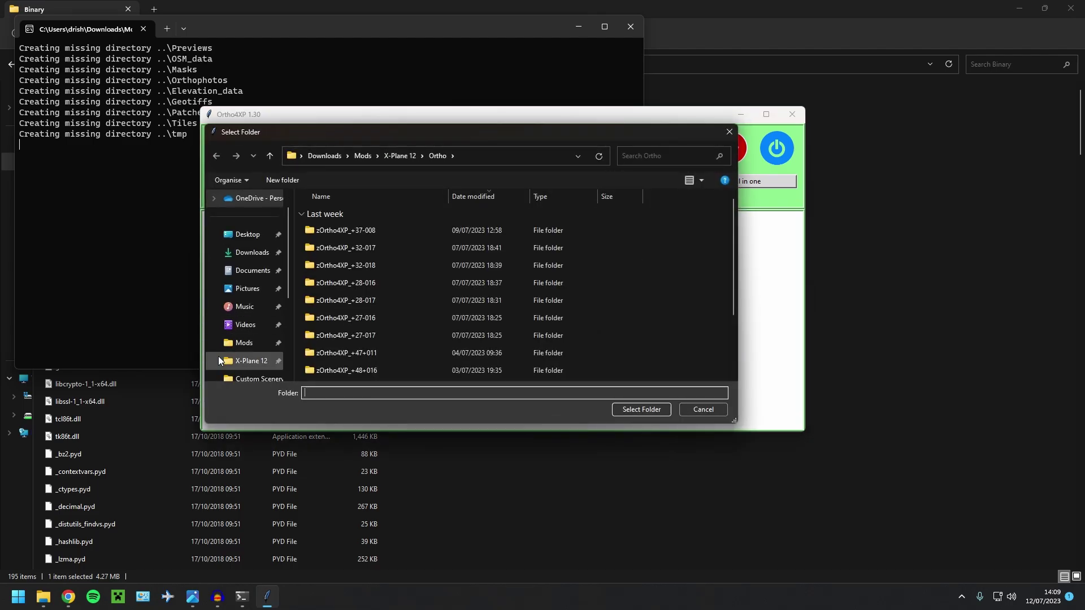
left_click(253, 379)
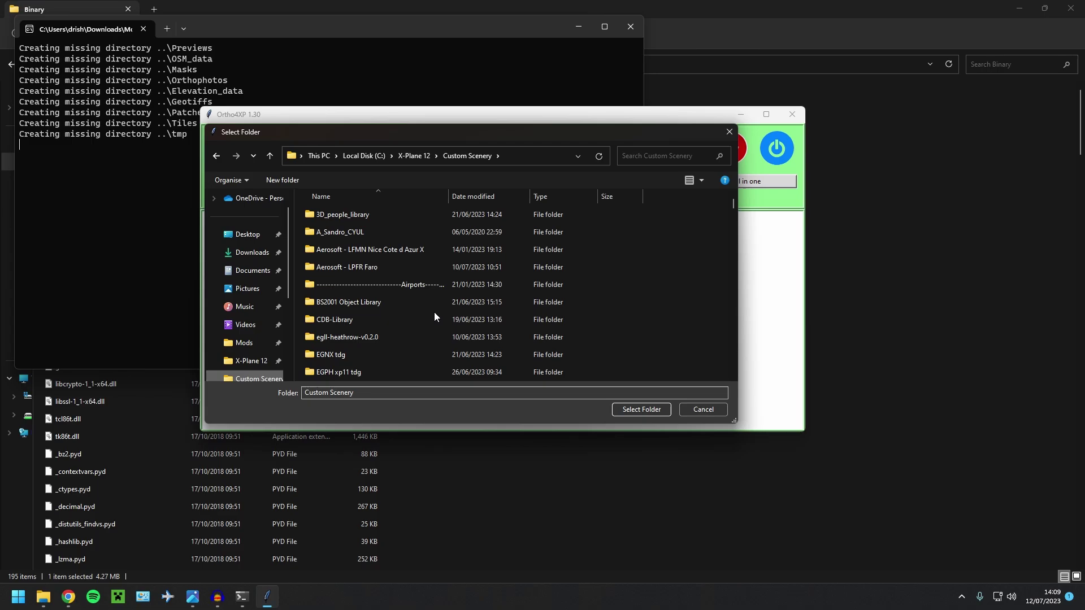
scroll(658, 329, "down", 15)
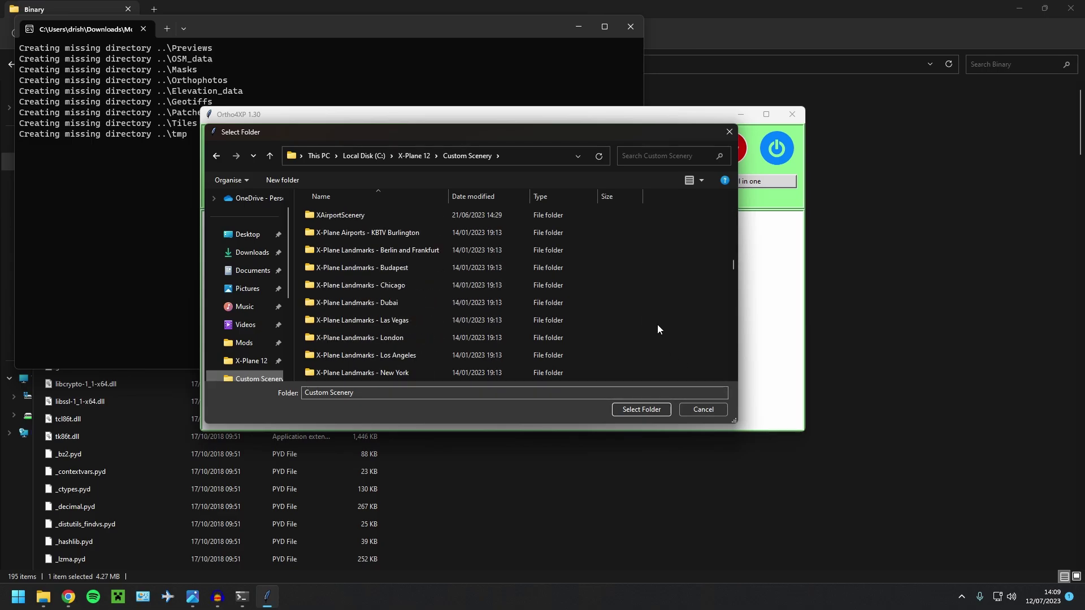
scroll(656, 324, "down", 10)
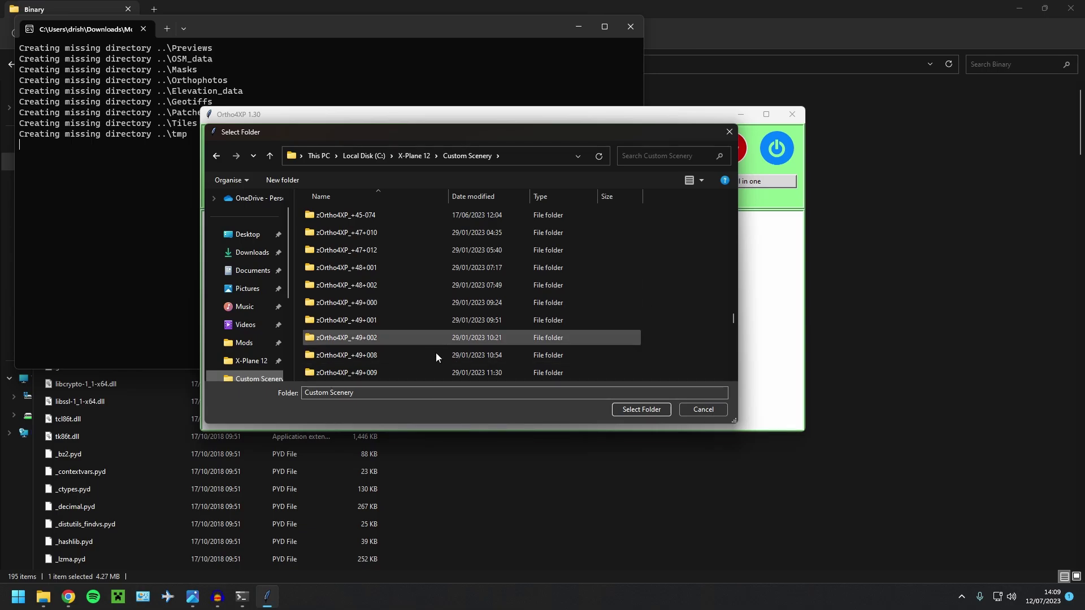
left_click(638, 411)
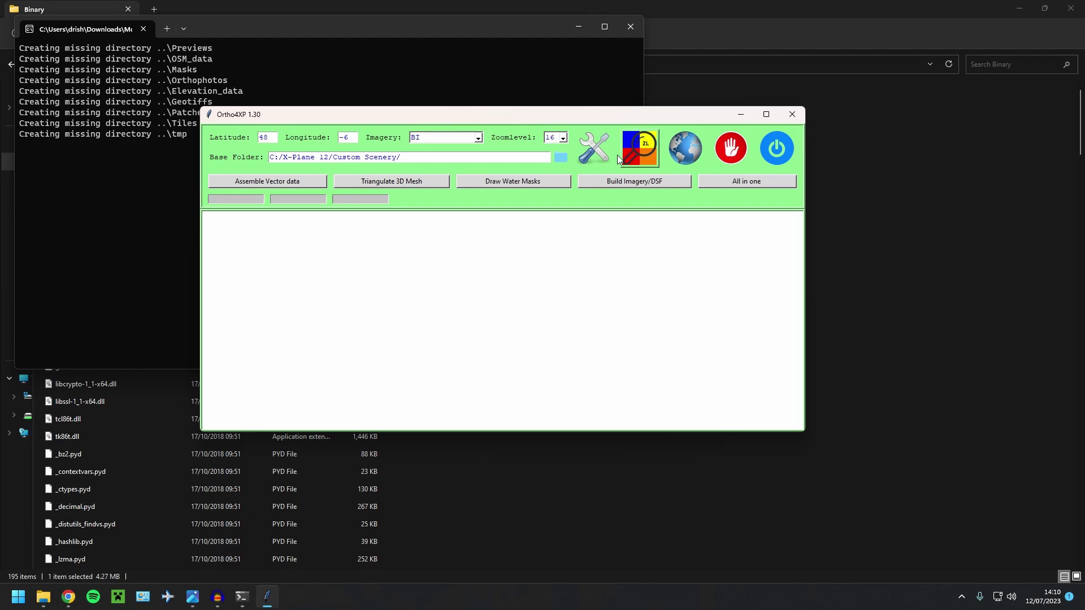
Open the config window and set apt_smoothing_pix to 32 and curvature_tol to 1.65.
left_click(594, 148)
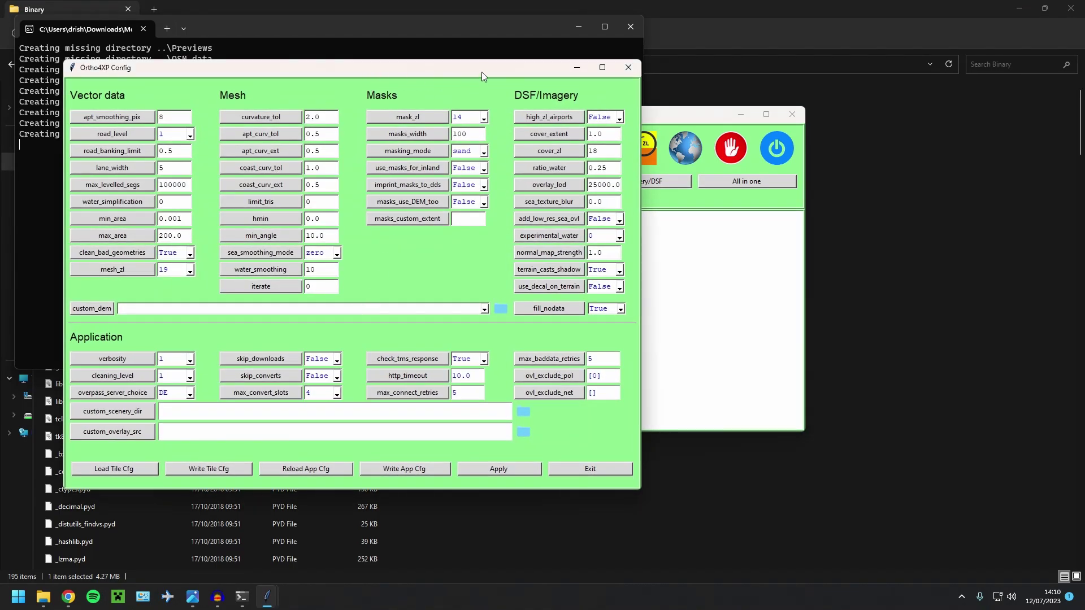
left_click_drag(482, 72, 633, 107)
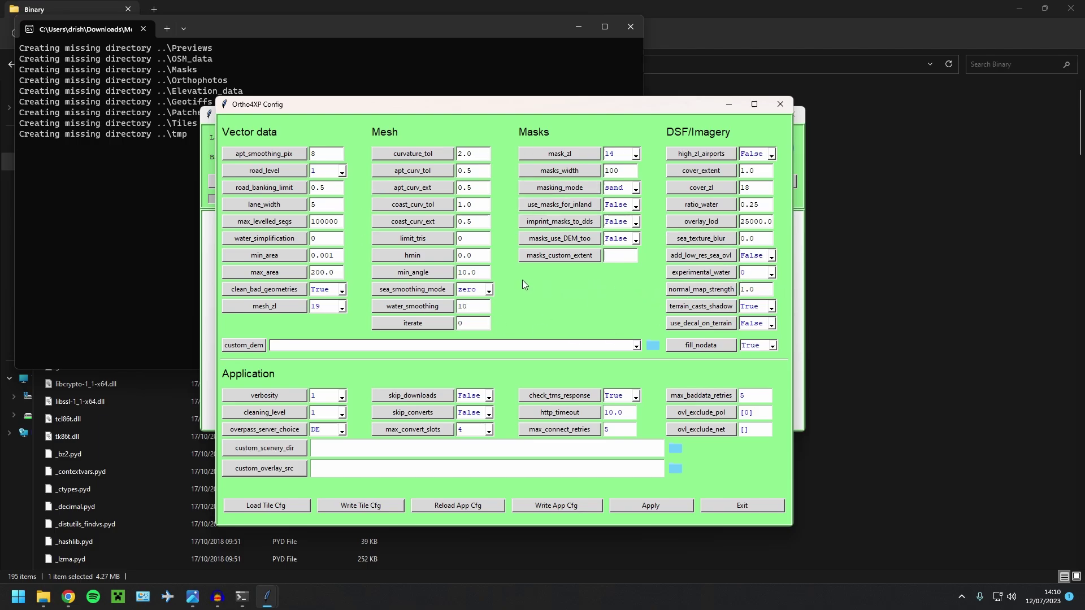
left_click(326, 157)
key("BackSpace")
type("32")
double_click(473, 155)
type("1.6")
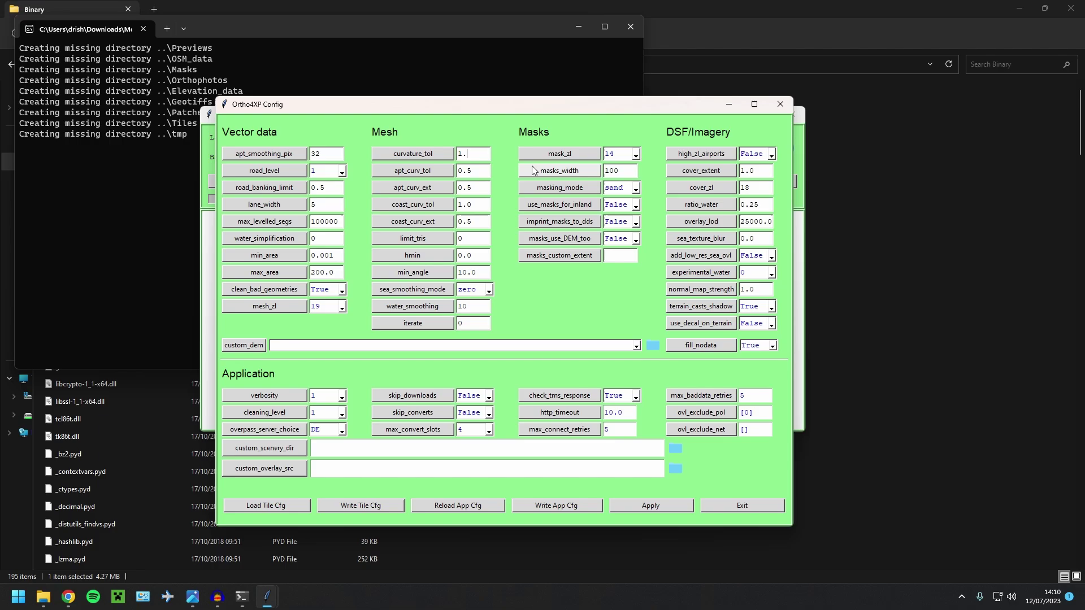
type("5")
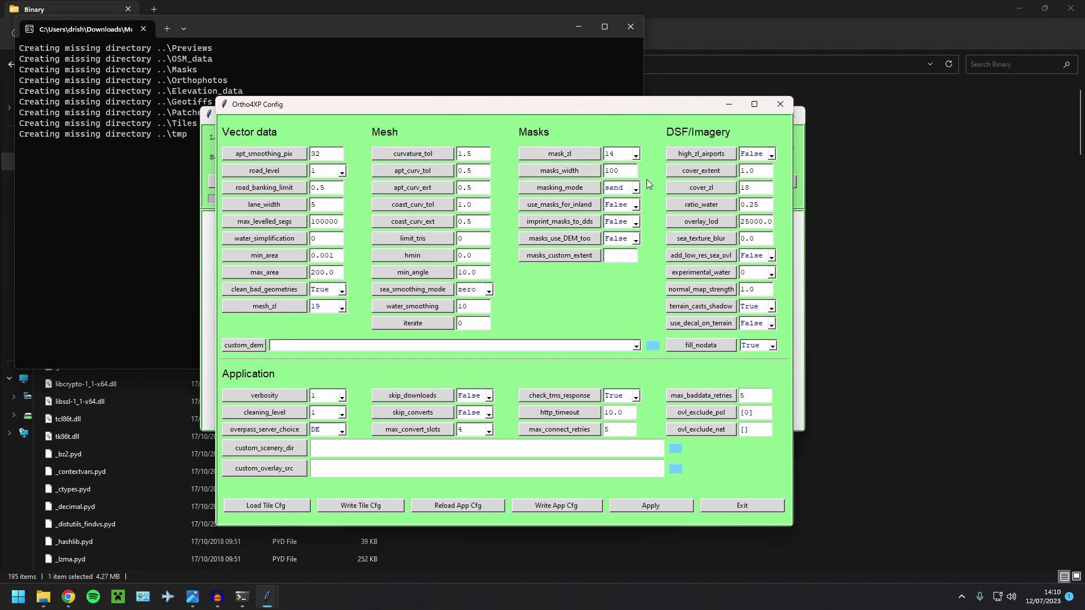
Set mask_zl 15, use_masks_for_inland True, ratio_water 1 and use_decal_on_terrain True.
left_click(636, 156)
left_click(627, 175)
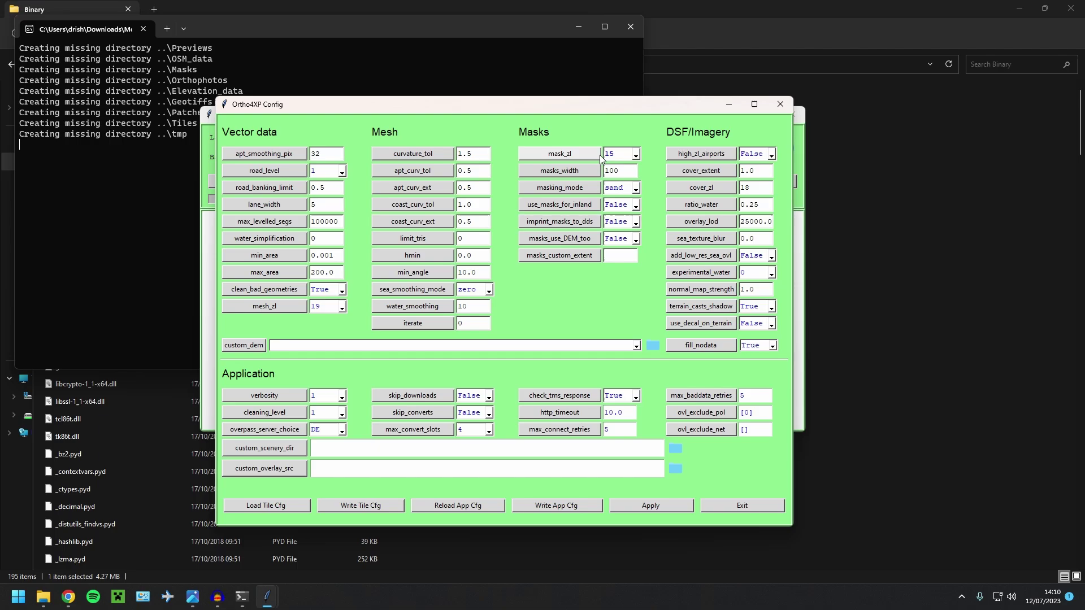
left_click(636, 207)
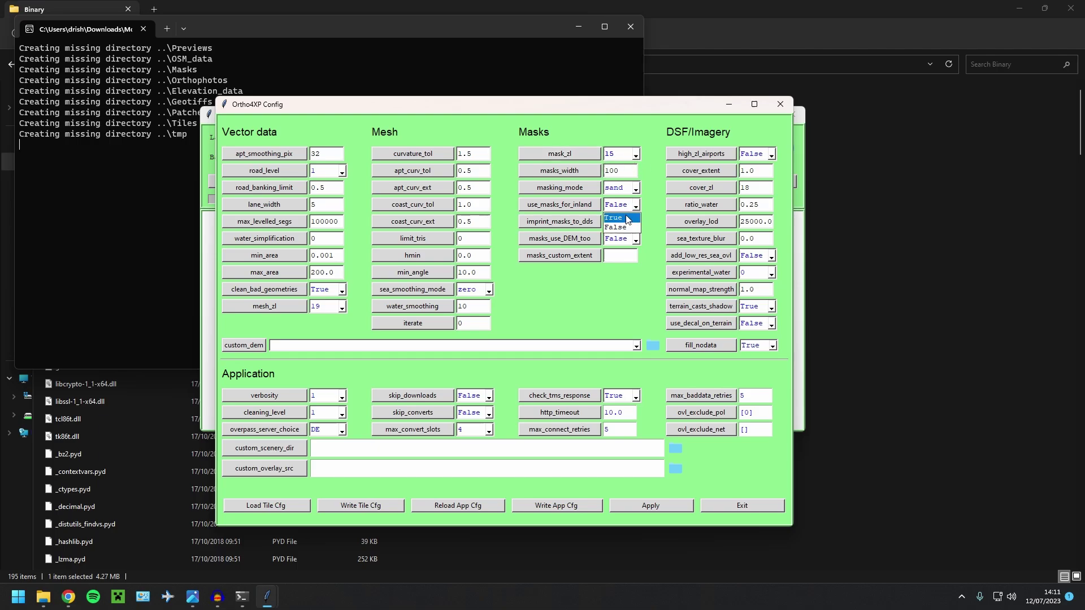
left_click(621, 218)
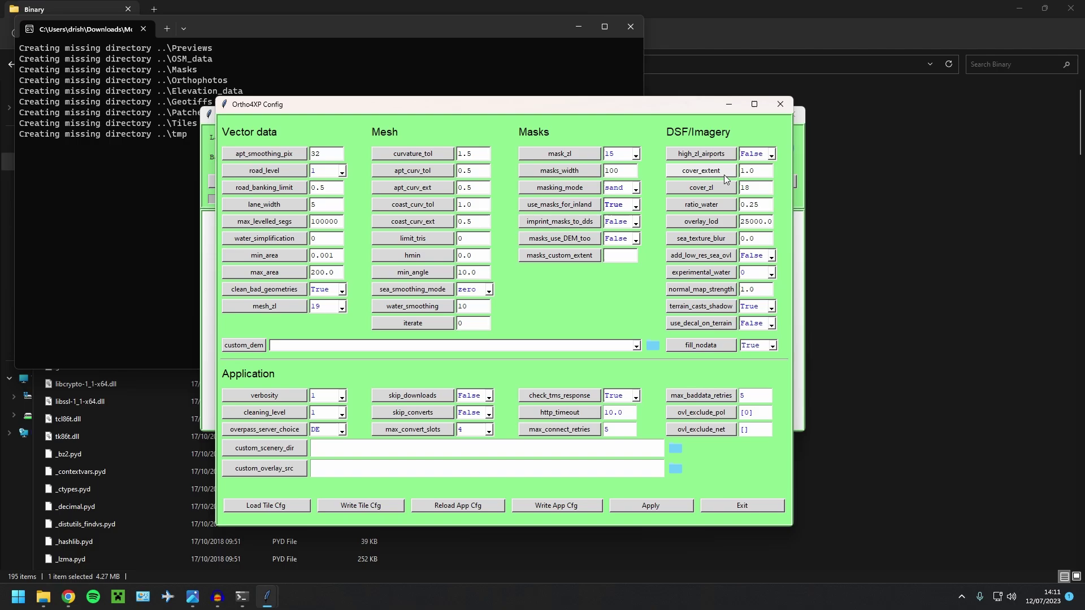
double_click(768, 201)
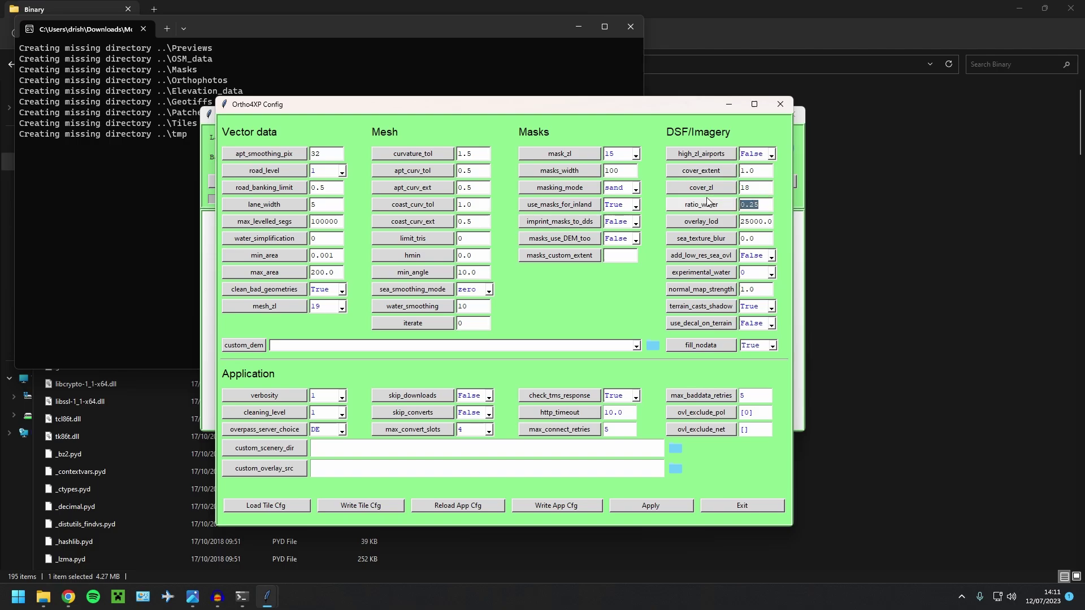
type("1")
left_click(772, 324)
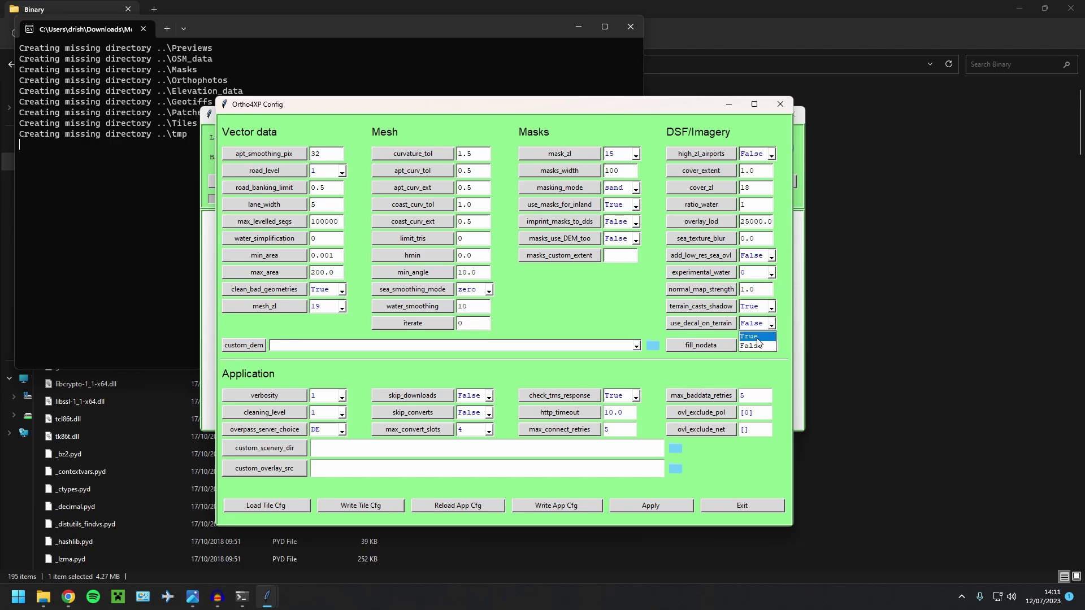
left_click(756, 338)
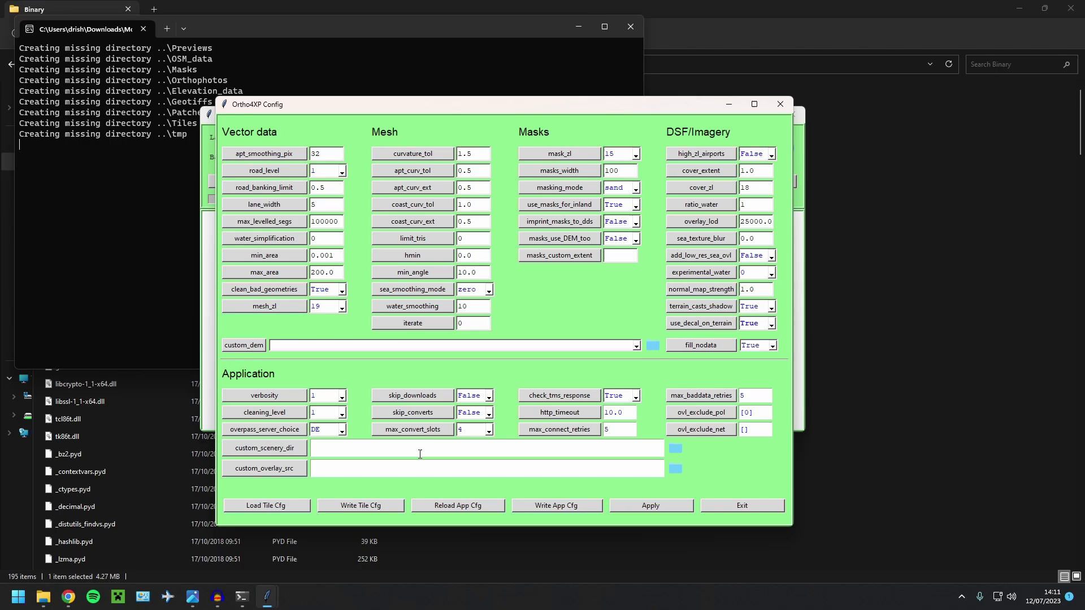
Set custom_scenery_dir to C:/X-Plane 12/Custom Scenery.
left_click(671, 452)
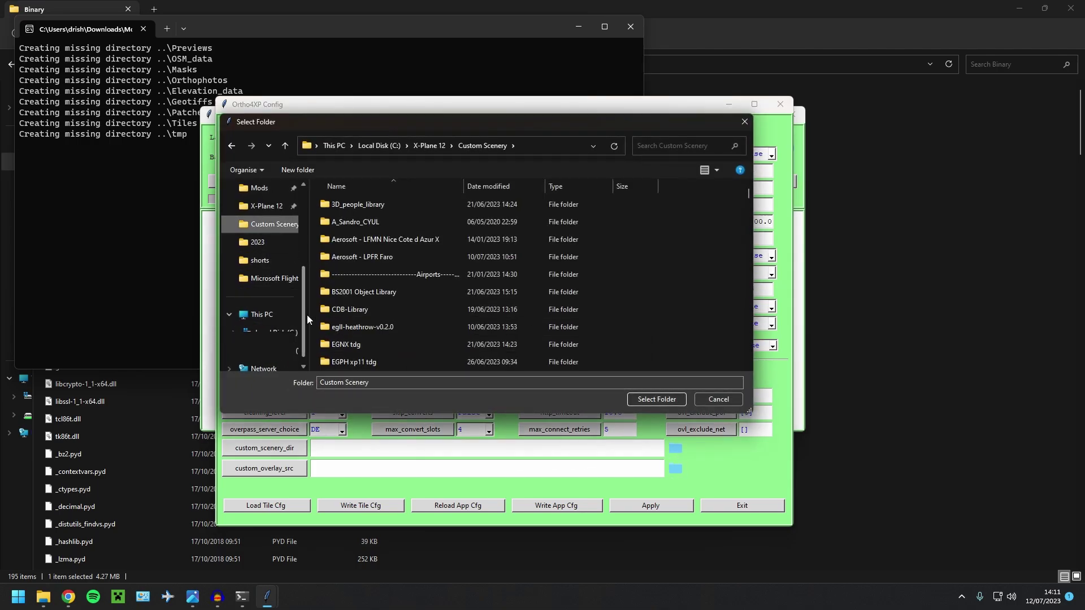
left_click_drag(310, 317, 279, 317)
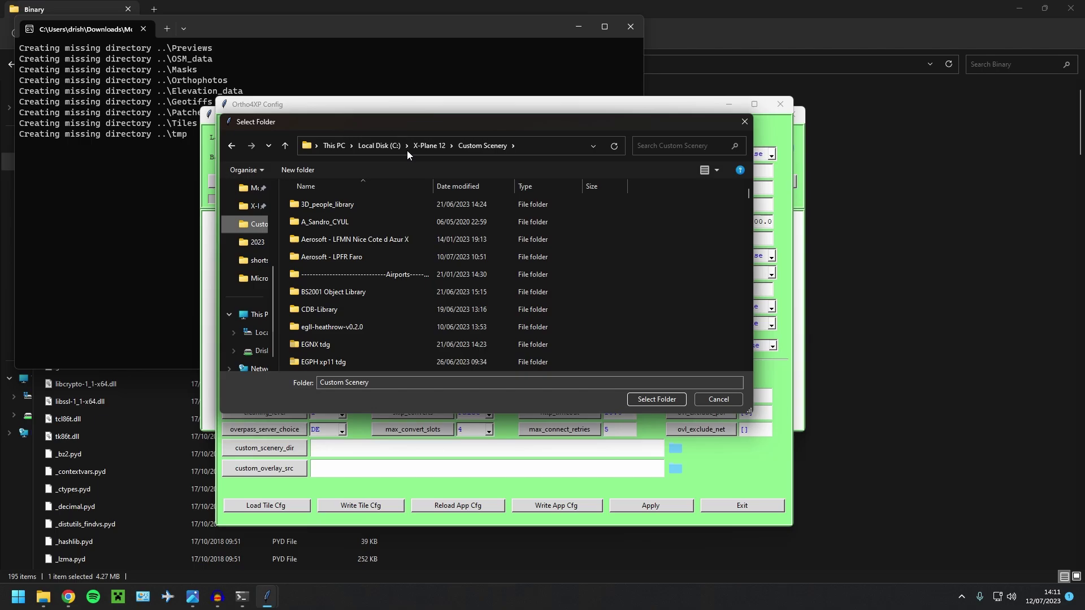
left_click(384, 146)
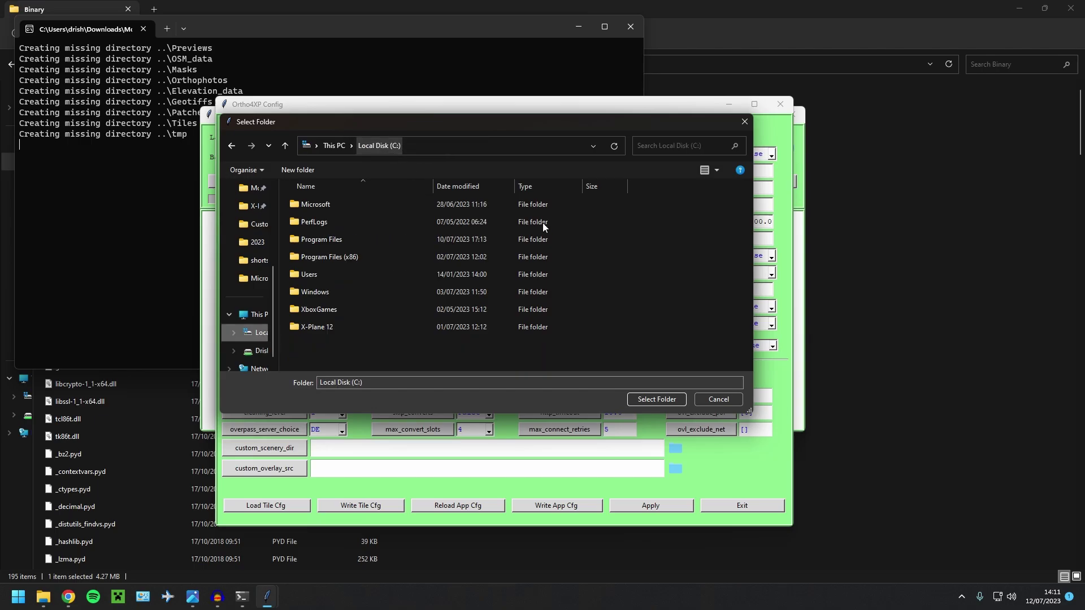
double_click(330, 327)
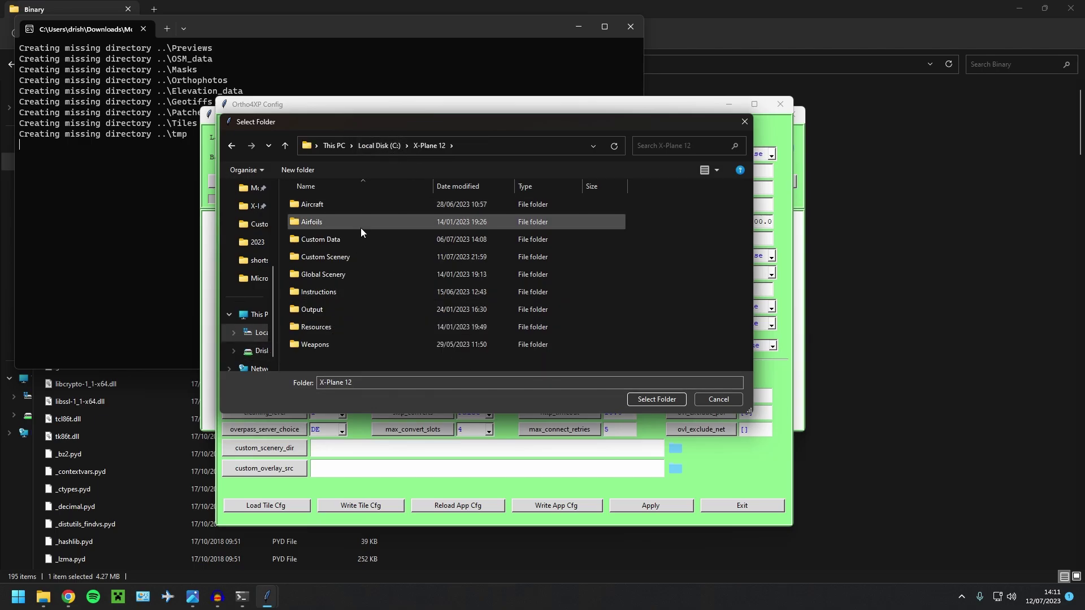
double_click(325, 257)
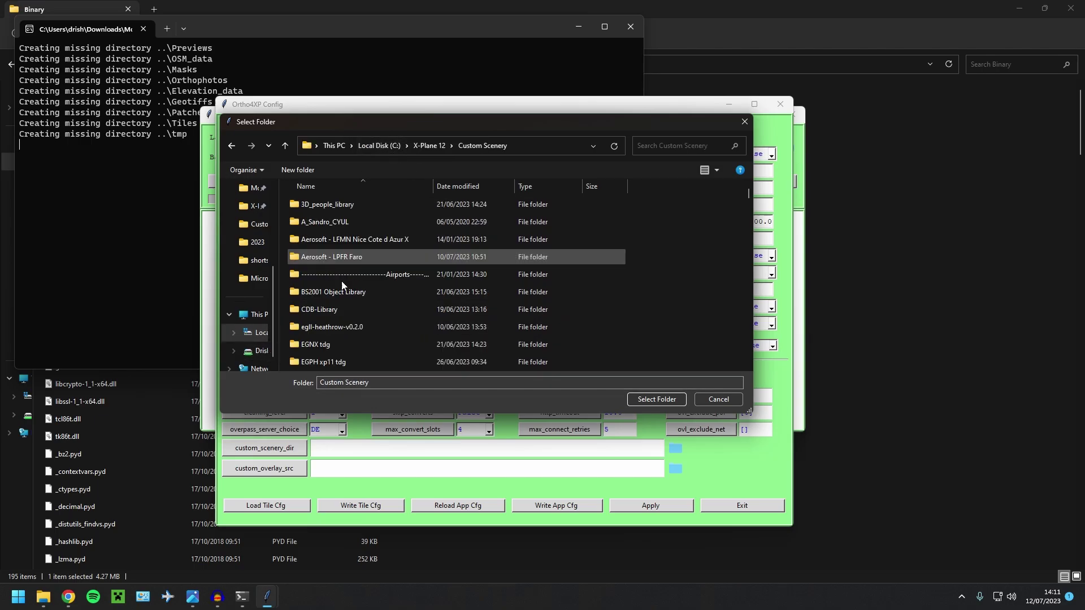
left_click(667, 400)
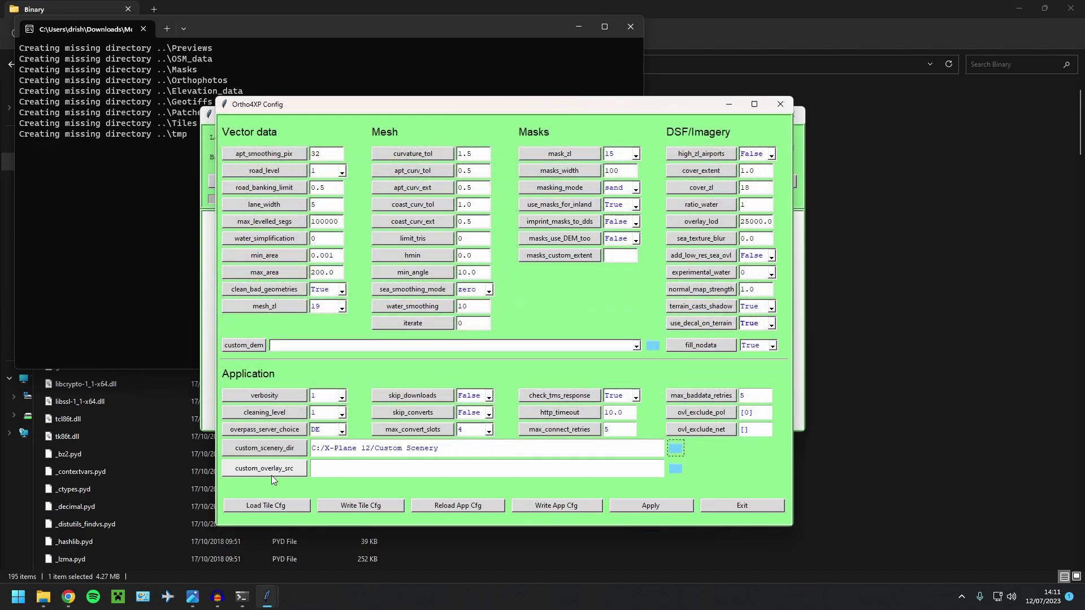
left_click(192, 596)
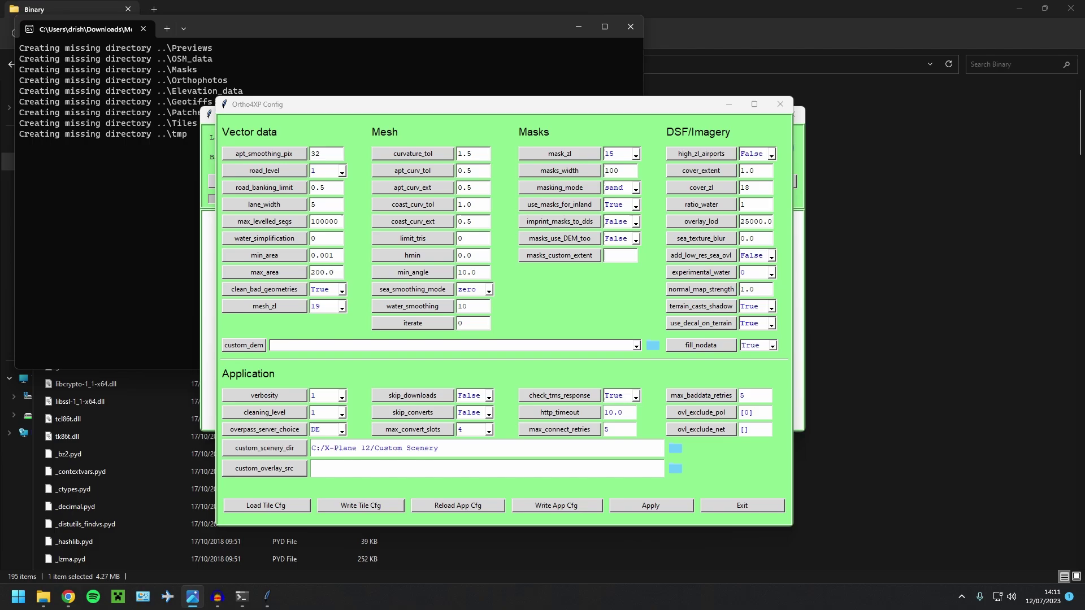
Point custom_overlay_src to X-Plane 12 Global Scenery and apply the settings.
left_click(676, 469)
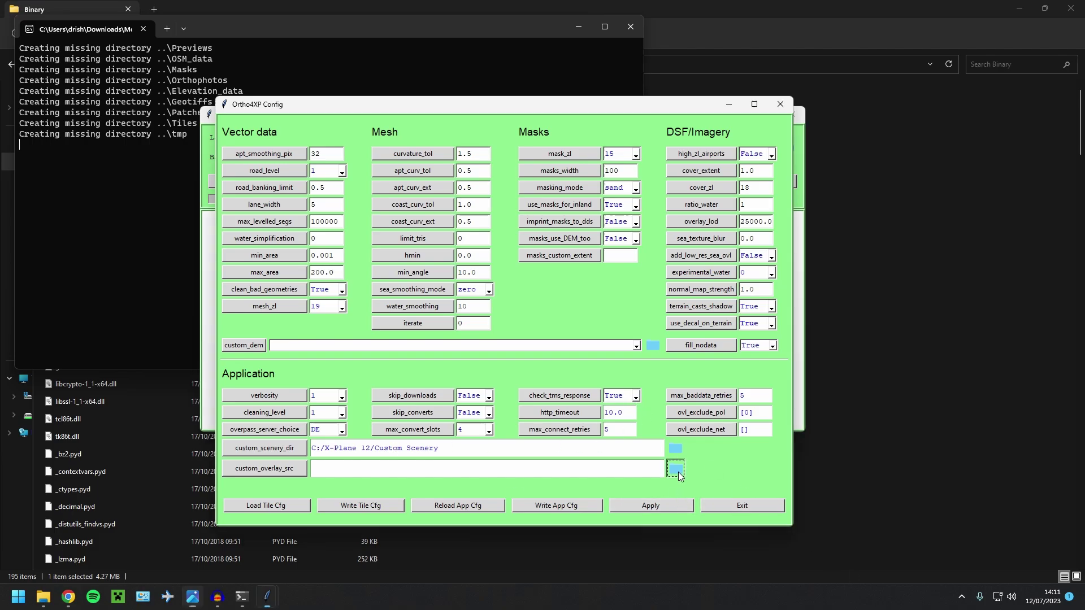
left_click(428, 149)
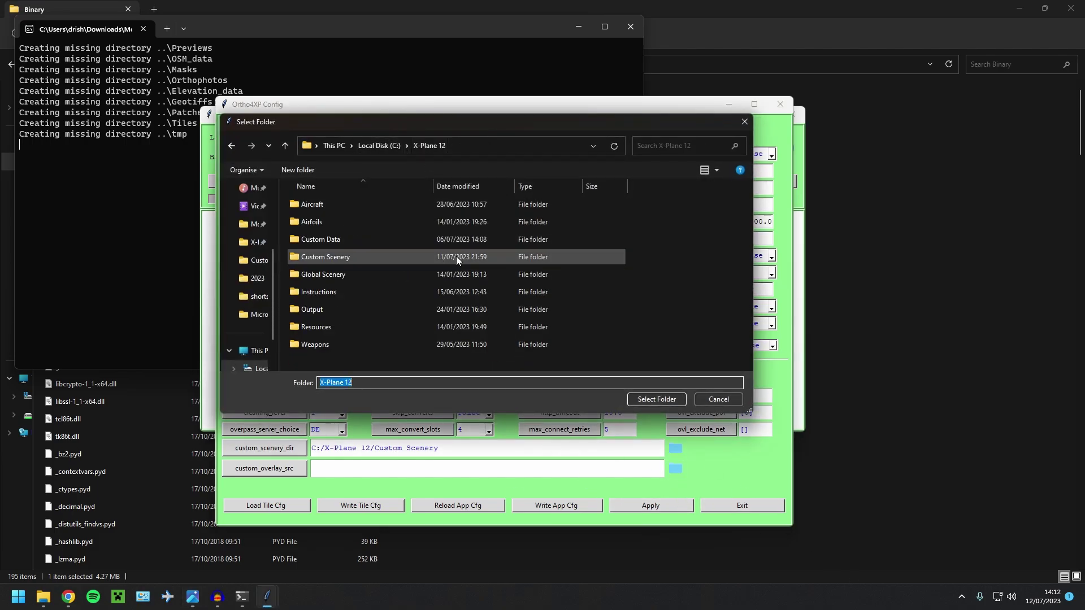
double_click(339, 271)
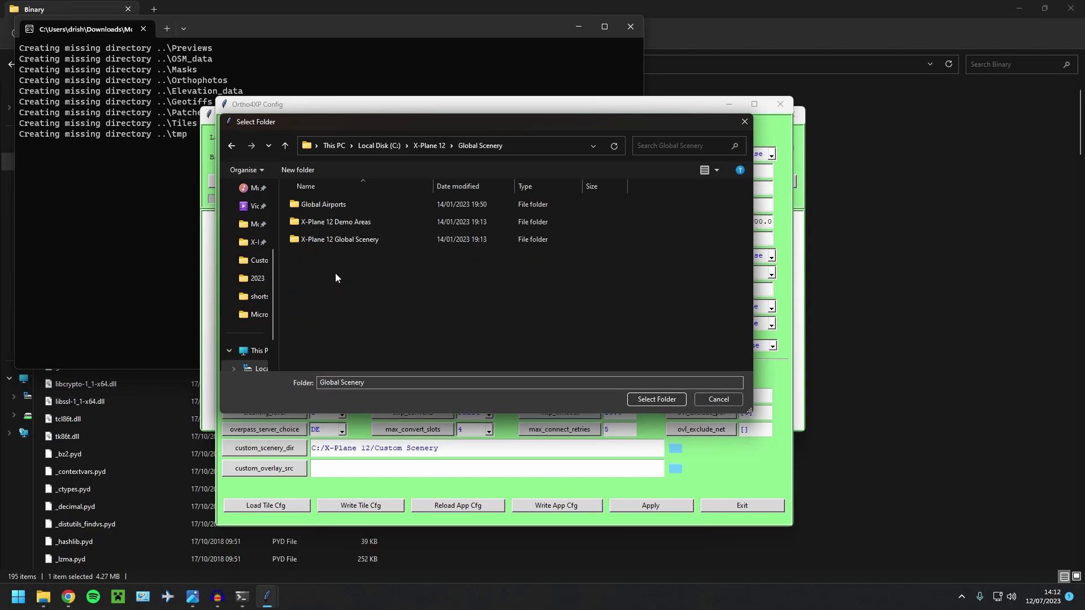
double_click(351, 240)
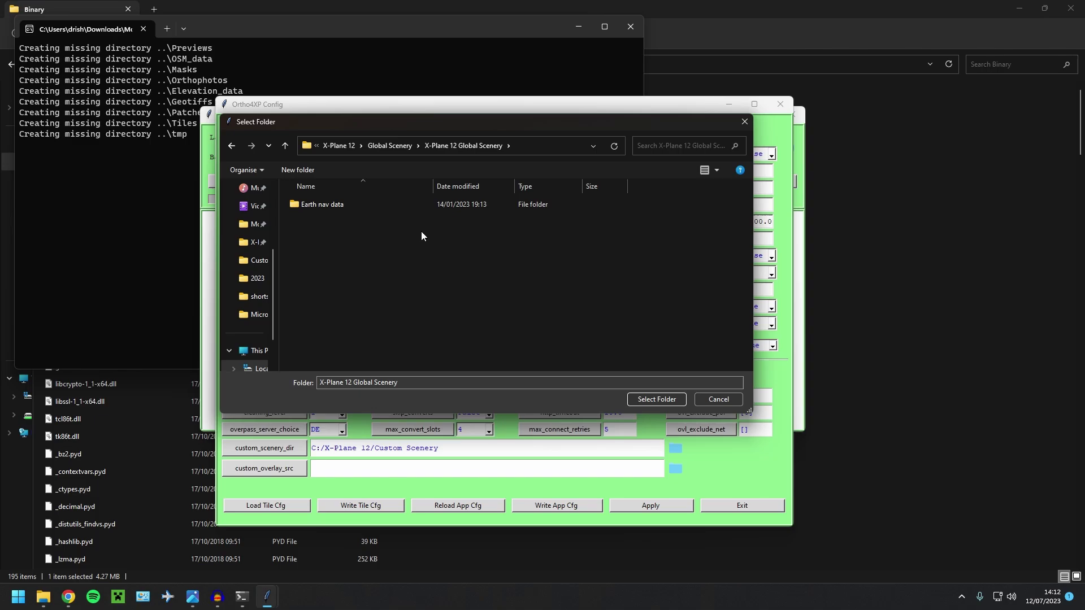
left_click(656, 400)
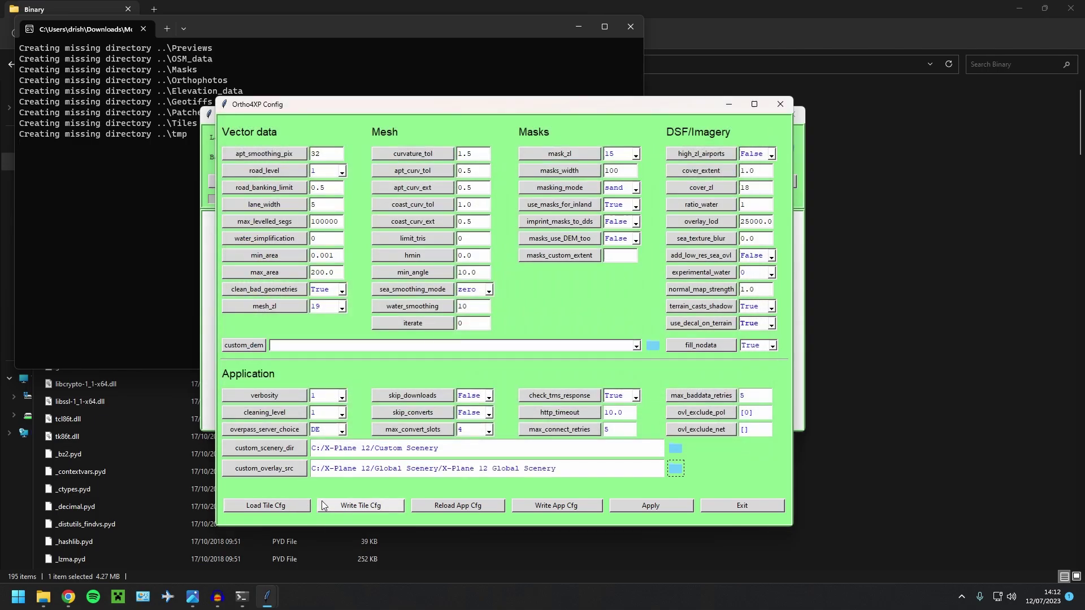
left_click(373, 507)
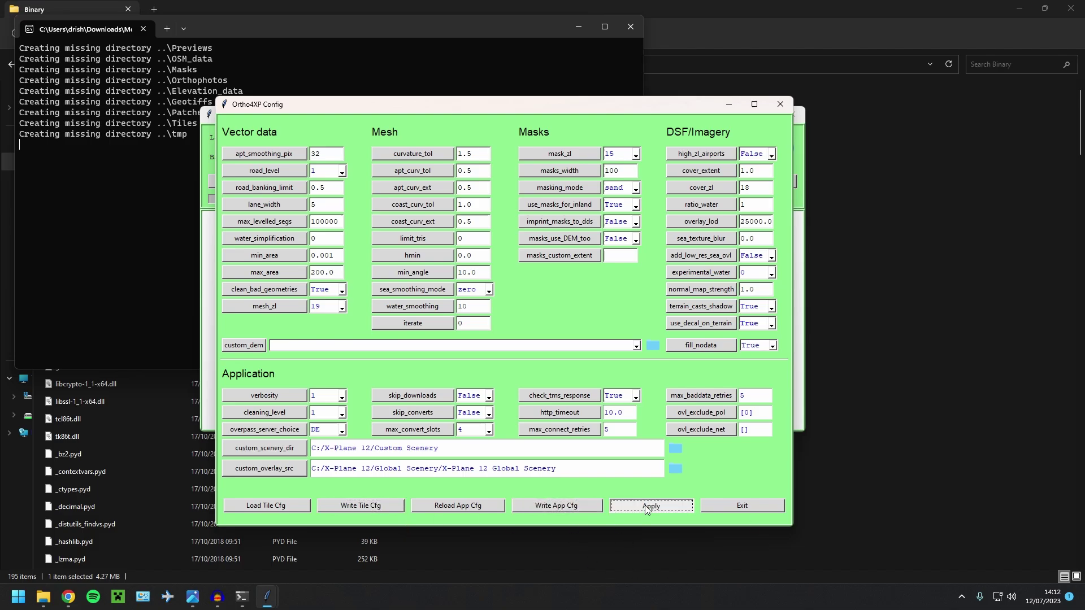
left_click(741, 507)
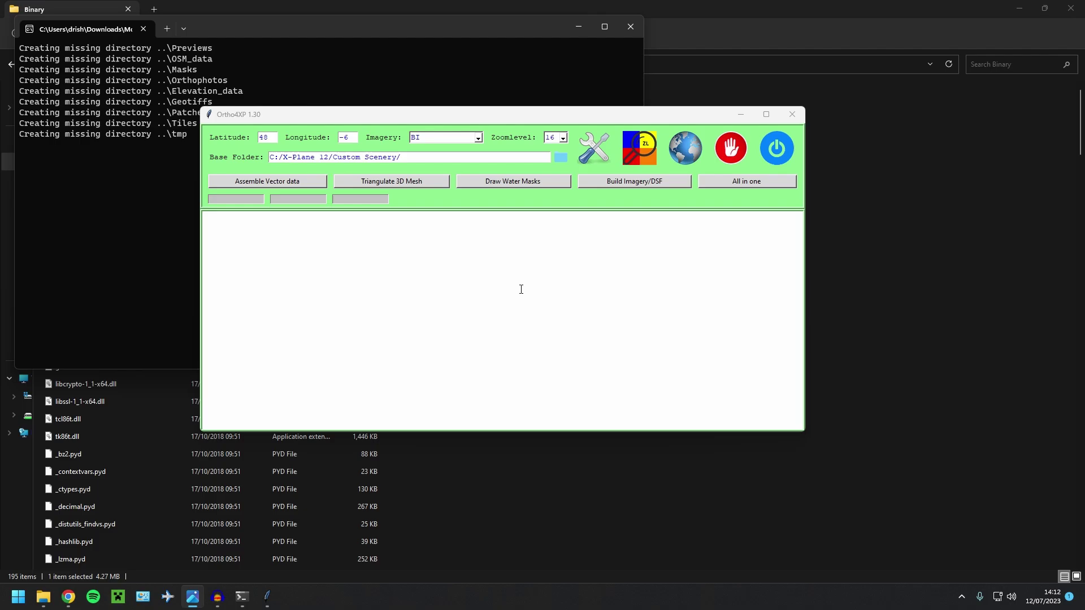
On the tiles map, pan to Portugal, activate tile +37-008 and add it to the batch.
left_click(677, 146)
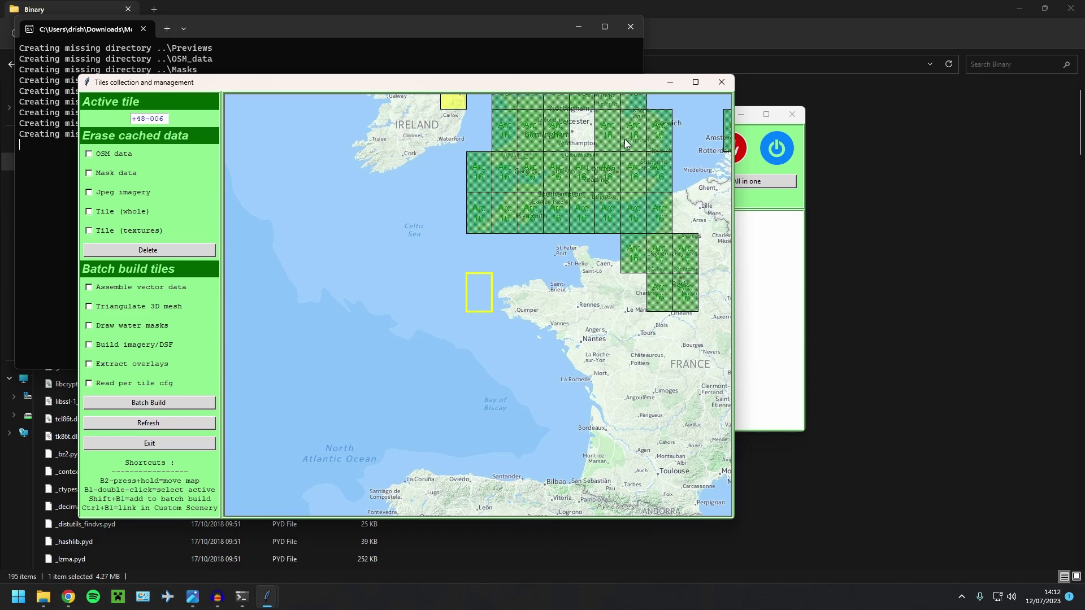
left_click_drag(626, 143, 487, 88)
left_click_drag(603, 232, 389, 396)
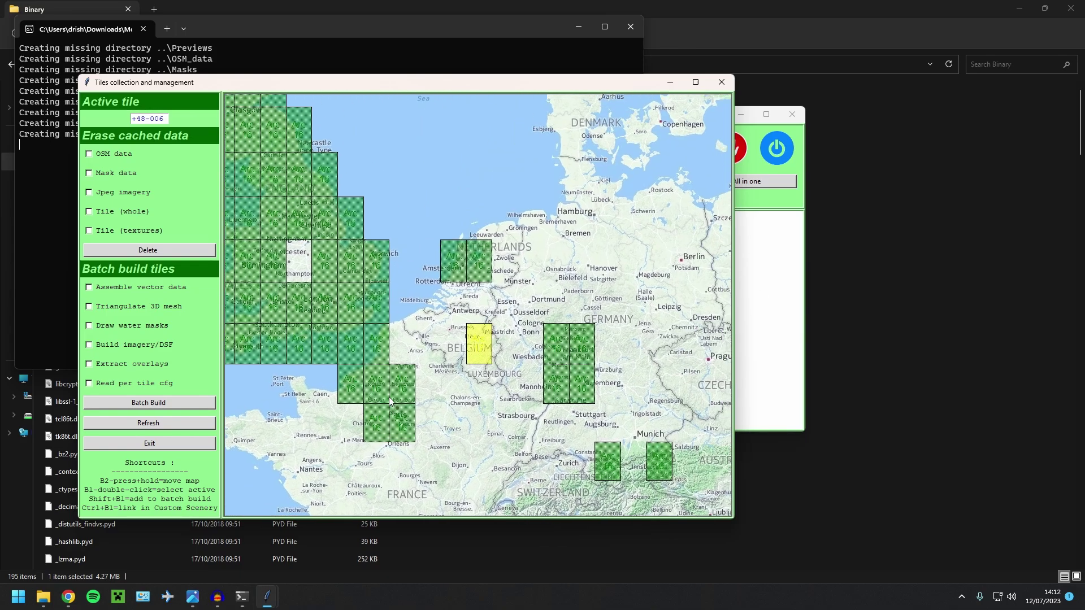
left_click_drag(449, 269, 572, 344)
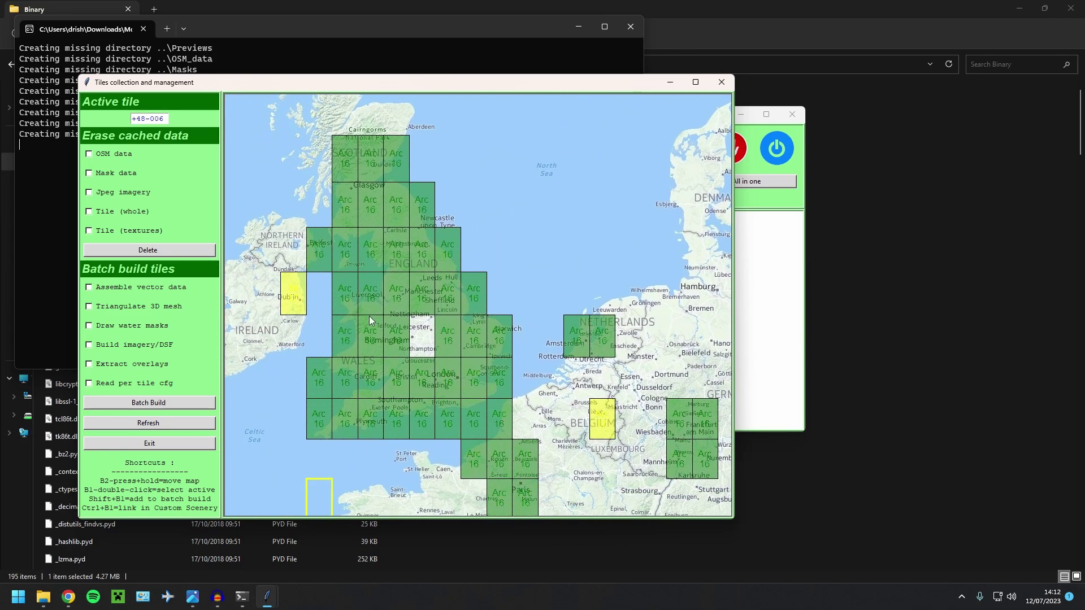
left_click_drag(457, 395, 449, 189)
left_click_drag(583, 441, 559, 291)
left_click_drag(369, 339, 499, 186)
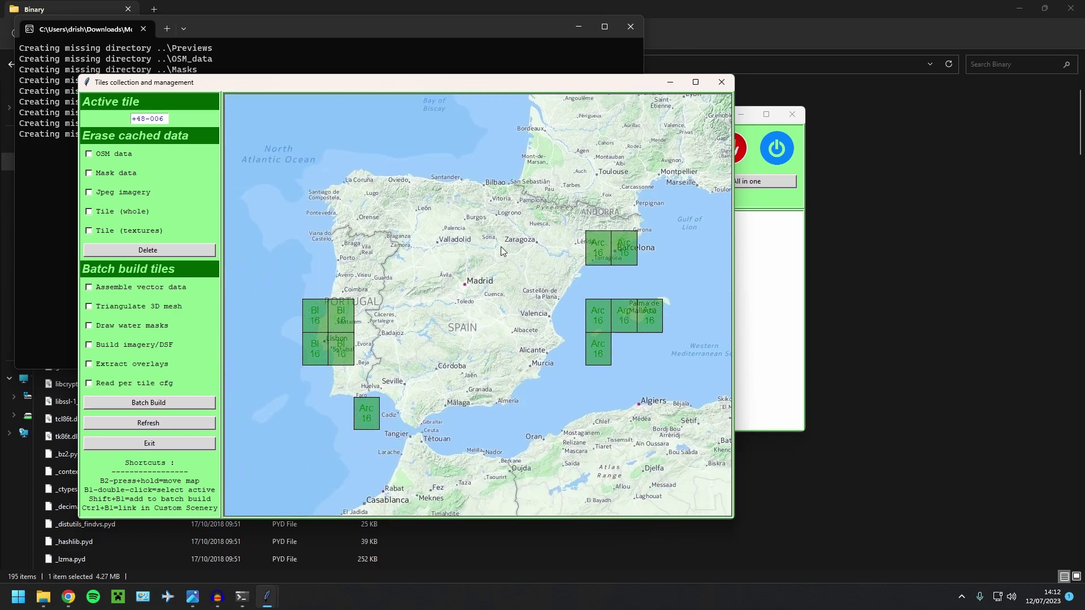
left_click_drag(503, 251, 575, 231)
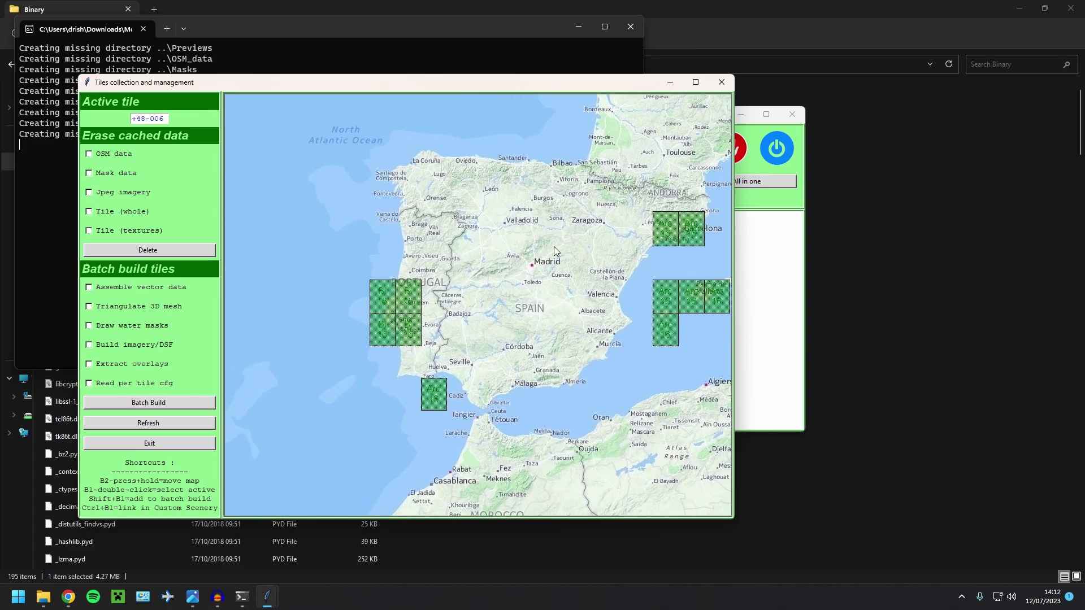
double_click(448, 371)
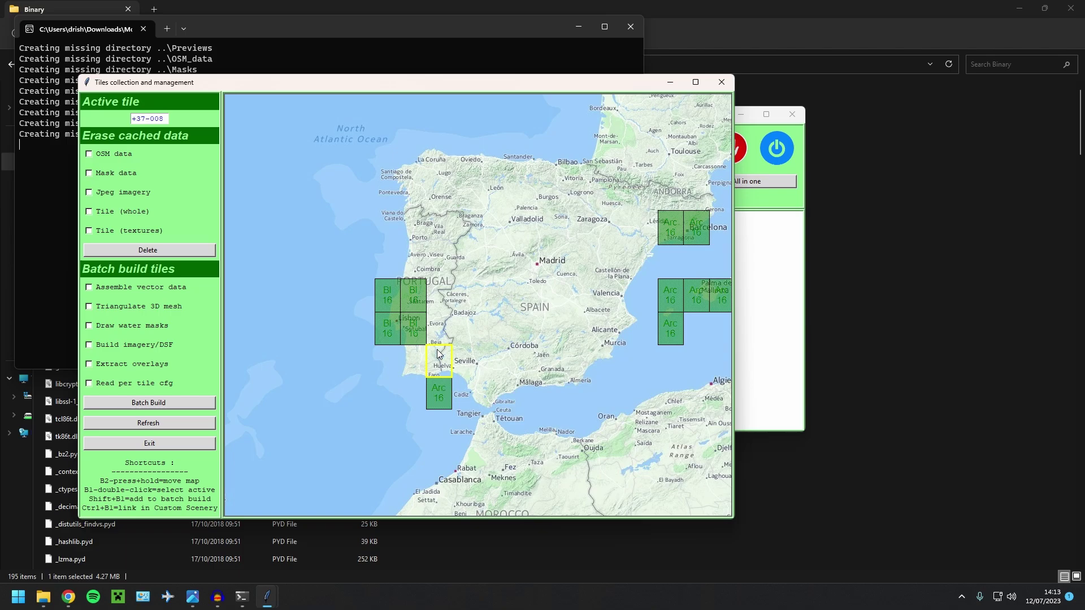
left_click(439, 354, "shift")
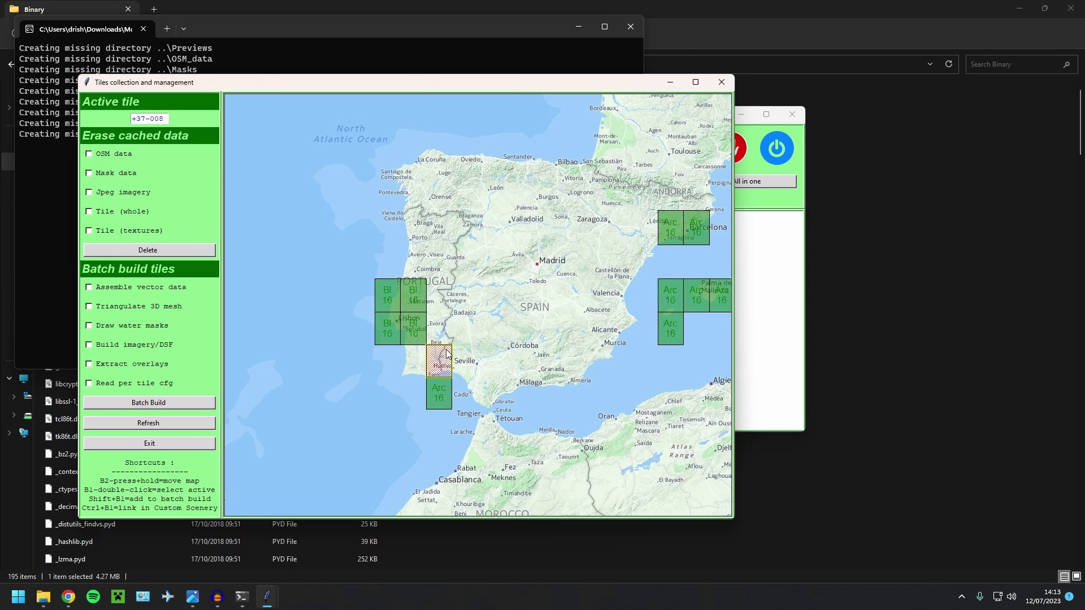
Preview the +37-008 tile with Arc imagery at zoomlevel 13.
left_click_drag(422, 90, 511, 196)
left_click(639, 148)
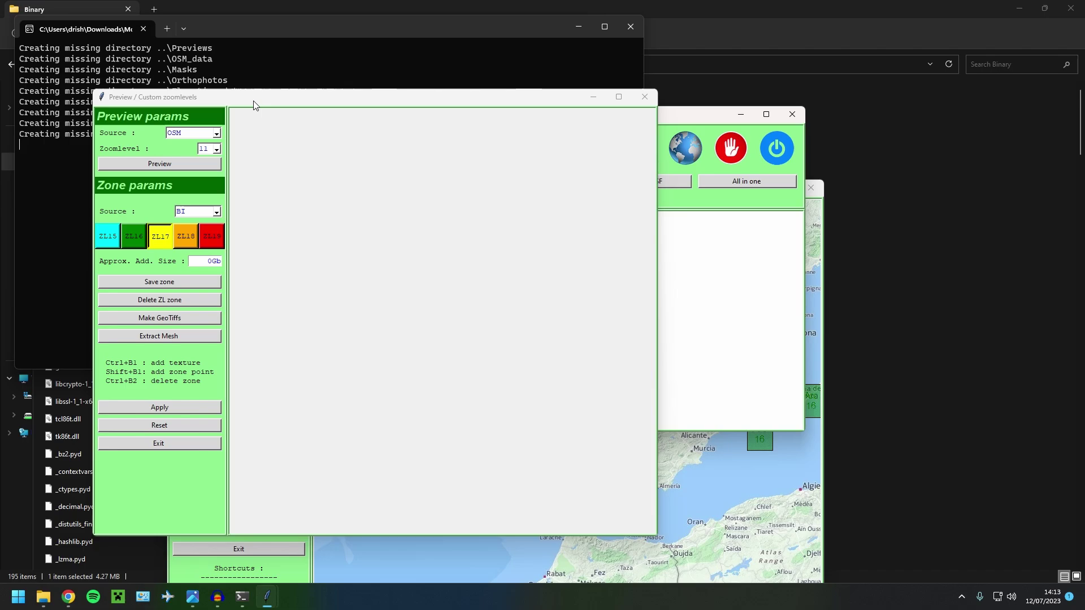
left_click_drag(253, 102, 472, 92)
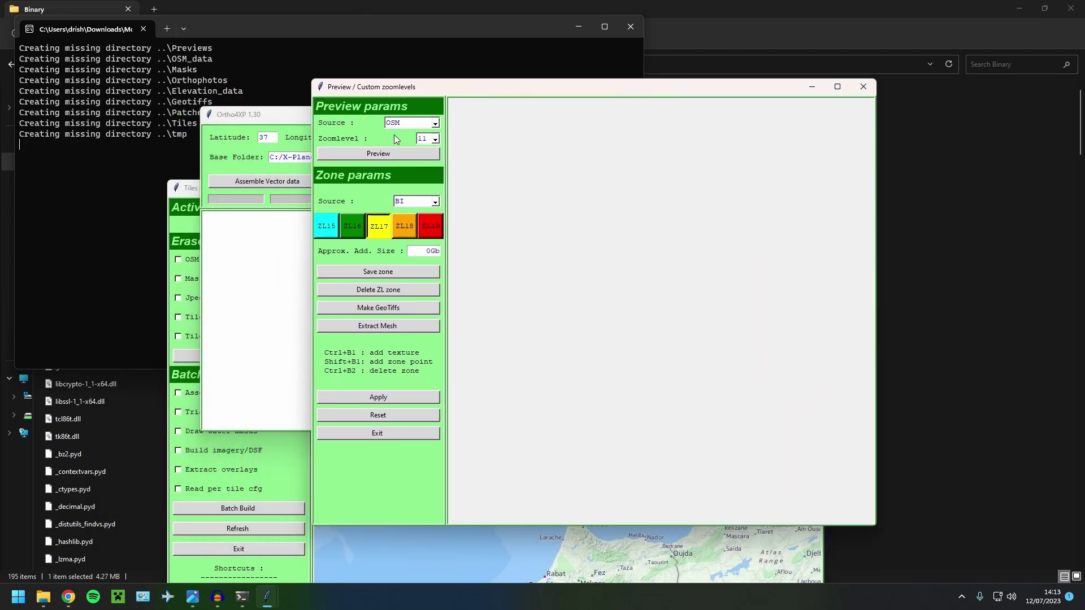
left_click(434, 122)
left_click(429, 152)
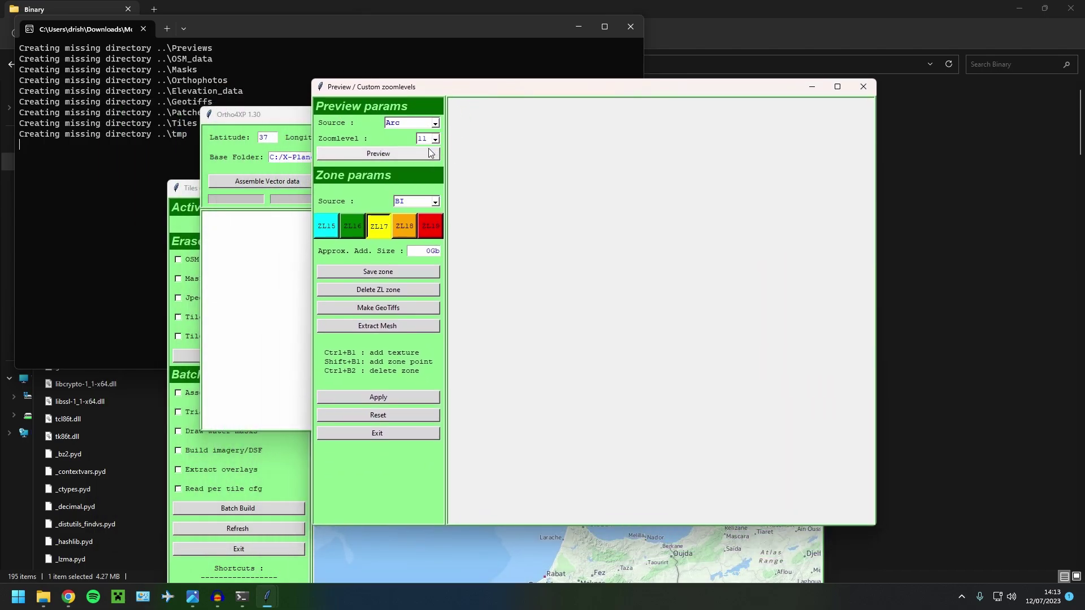
left_click(431, 152)
left_click(435, 139)
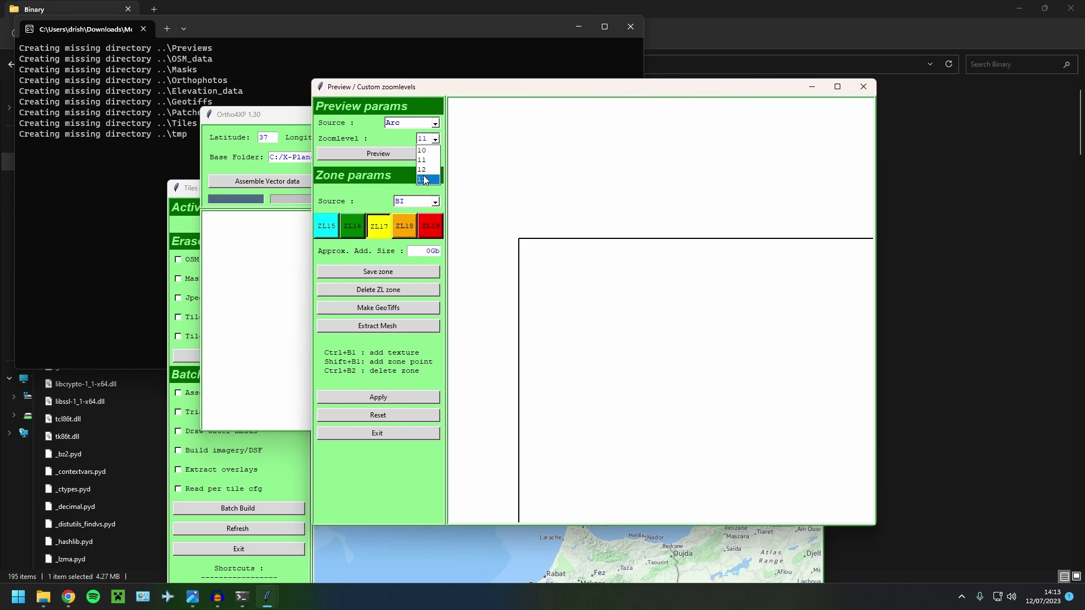
left_click(425, 180)
left_click(425, 153)
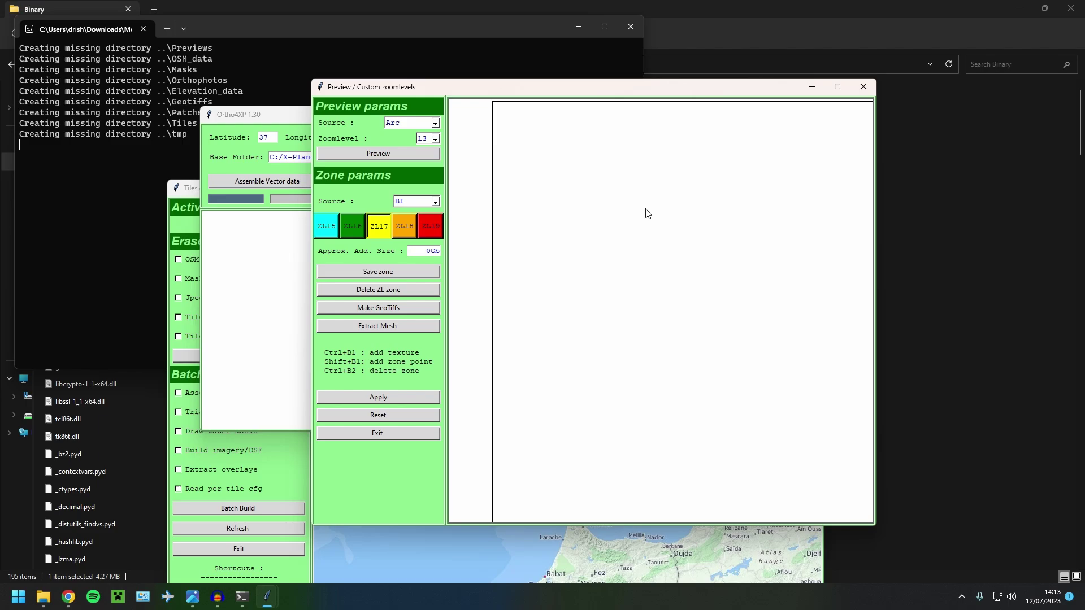
Switch the preview source to BI and reload the imagery.
left_click(431, 125)
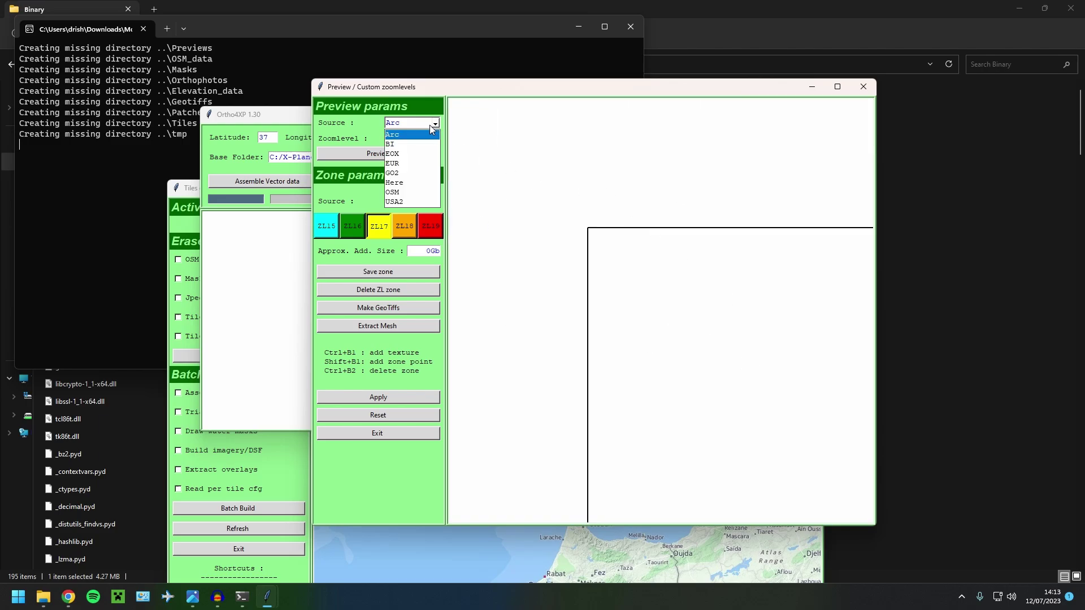
left_click(411, 145)
left_click(401, 154)
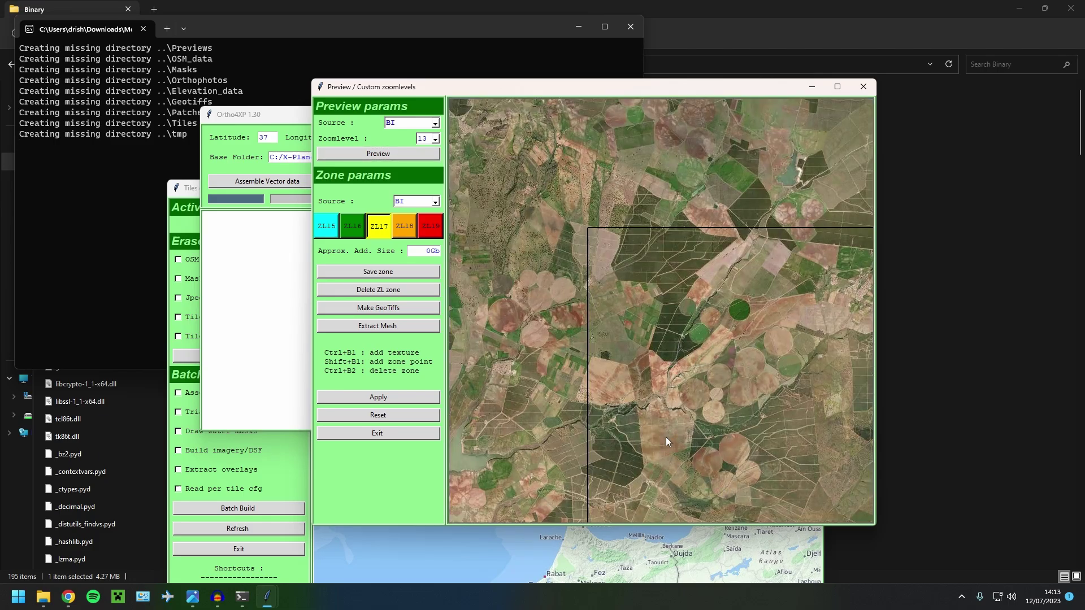
left_click(434, 140)
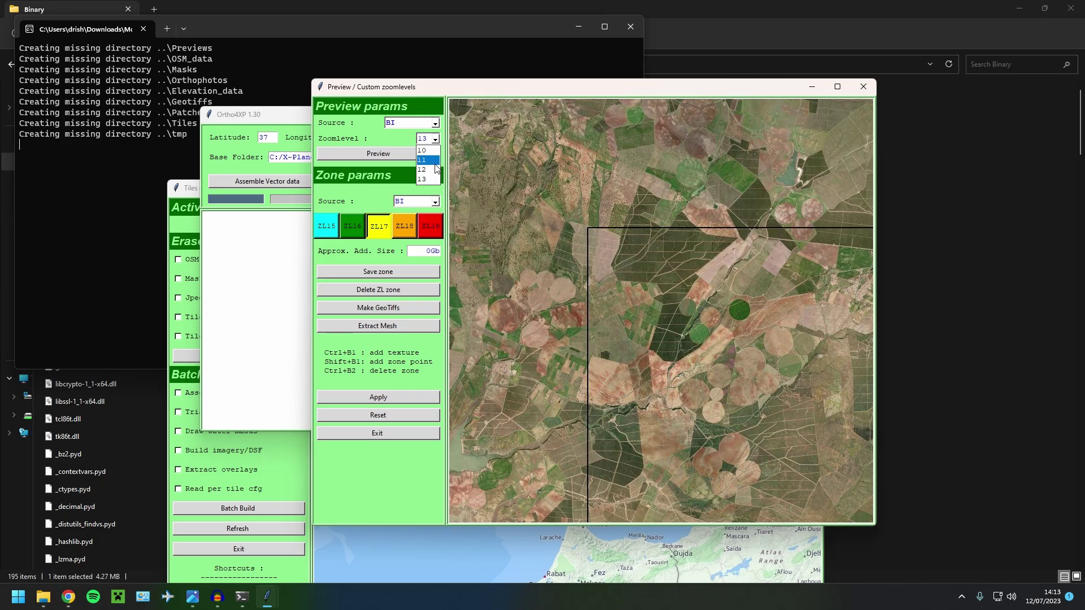
left_click(435, 138)
left_click_drag(639, 113, 508, 374)
left_click_drag(733, 430, 706, 339)
left_click_drag(504, 353, 905, 287)
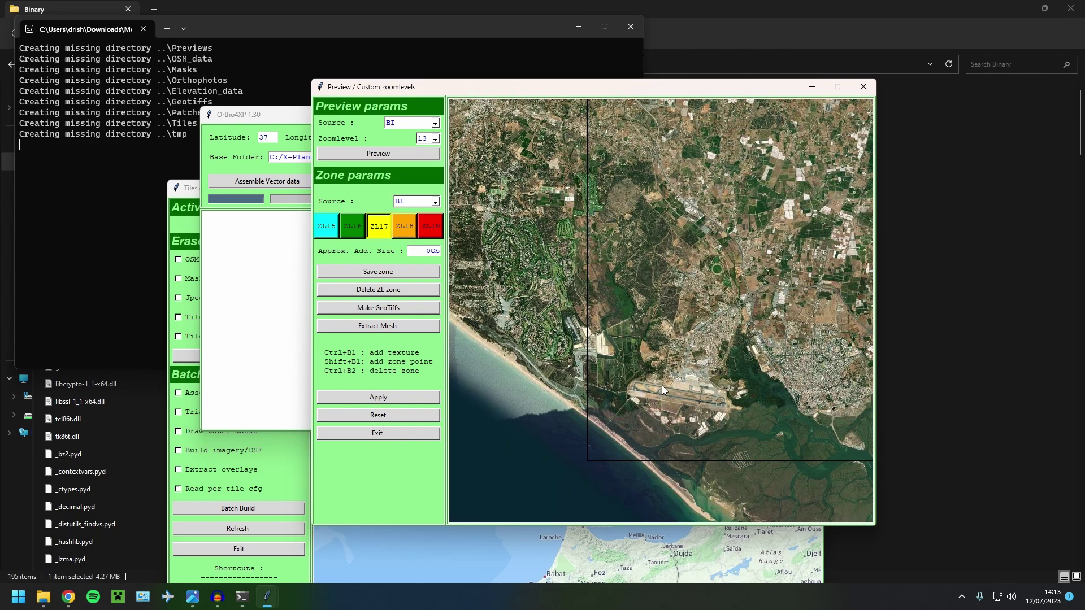
left_click_drag(574, 201, 576, 347)
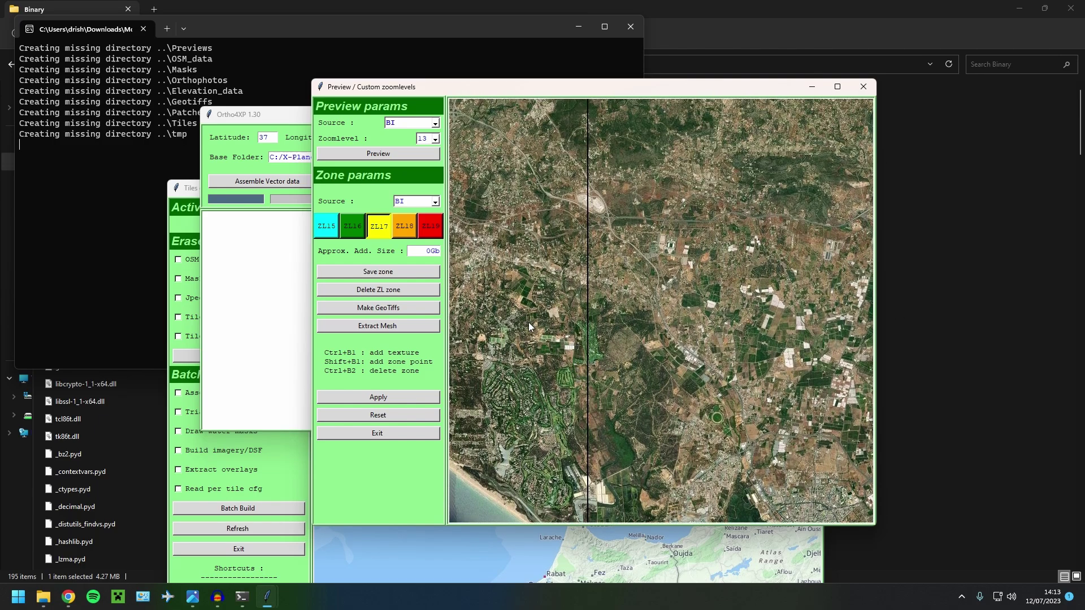
left_click_drag(641, 470, 614, 137)
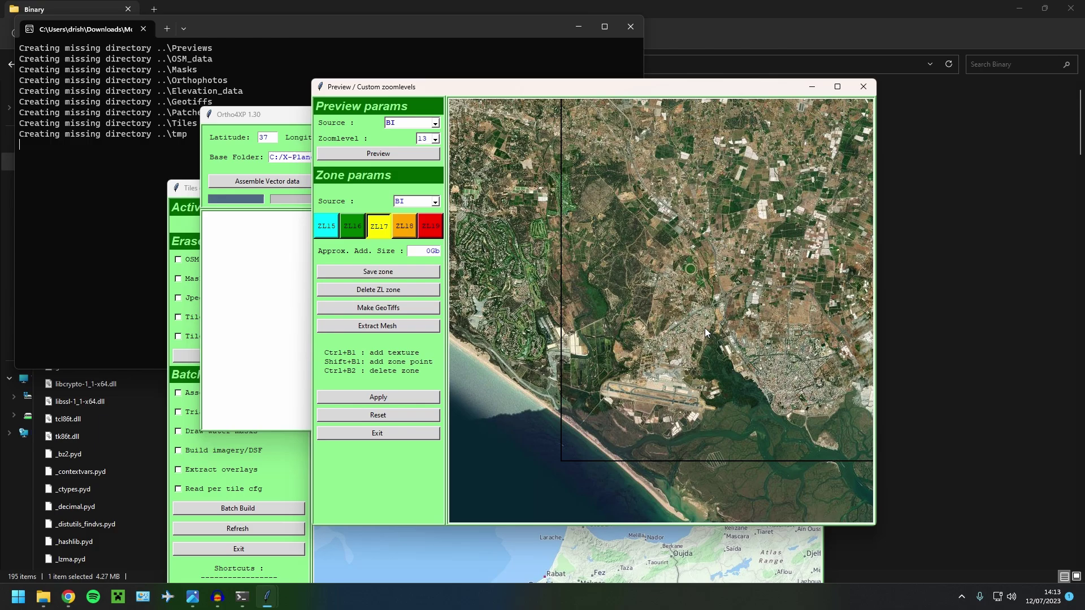
left_click_drag(704, 328, 734, 267)
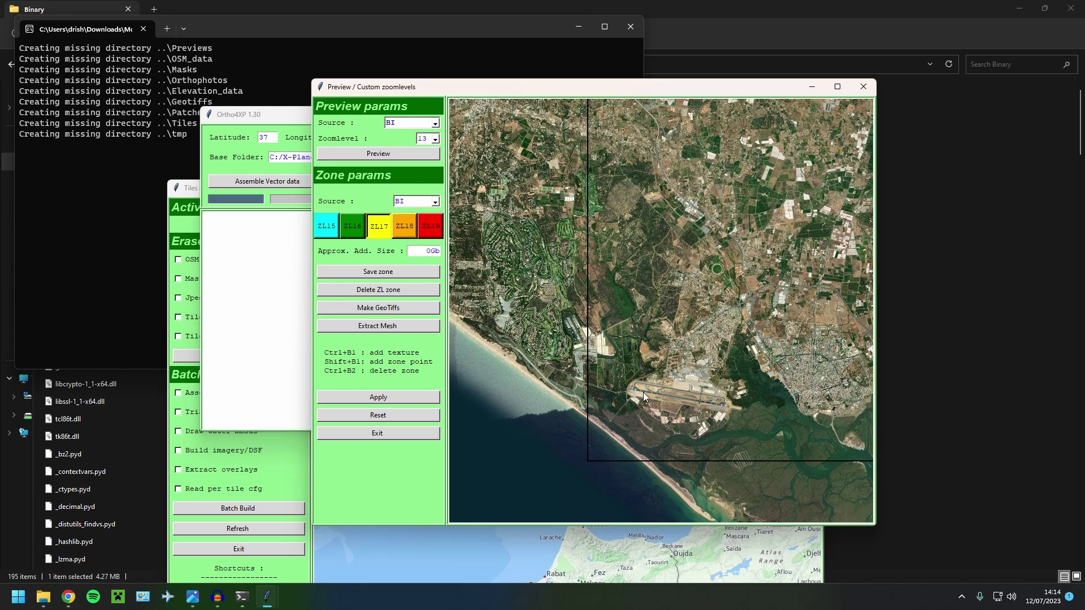
left_click_drag(647, 388, 771, 258)
left_click(404, 232)
left_click(382, 225)
Paint ZL18 tiles over Faro airport, the town and a bottom row, filling top-row gaps.
left_click_drag(484, 228, 493, 165)
left_click_drag(452, 84, 659, 103)
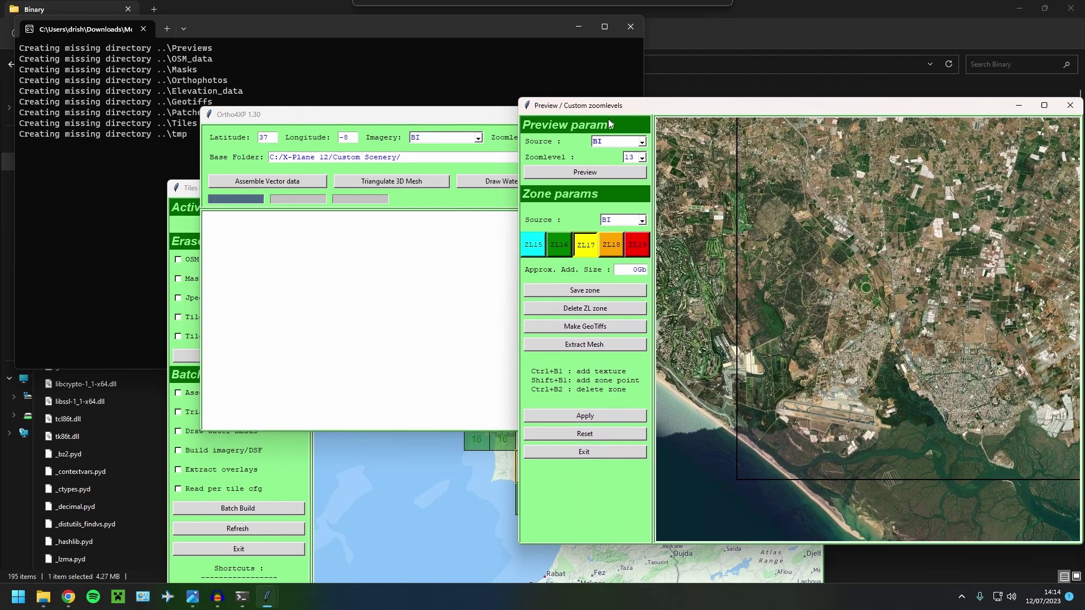
left_click_drag(407, 122, 271, 114)
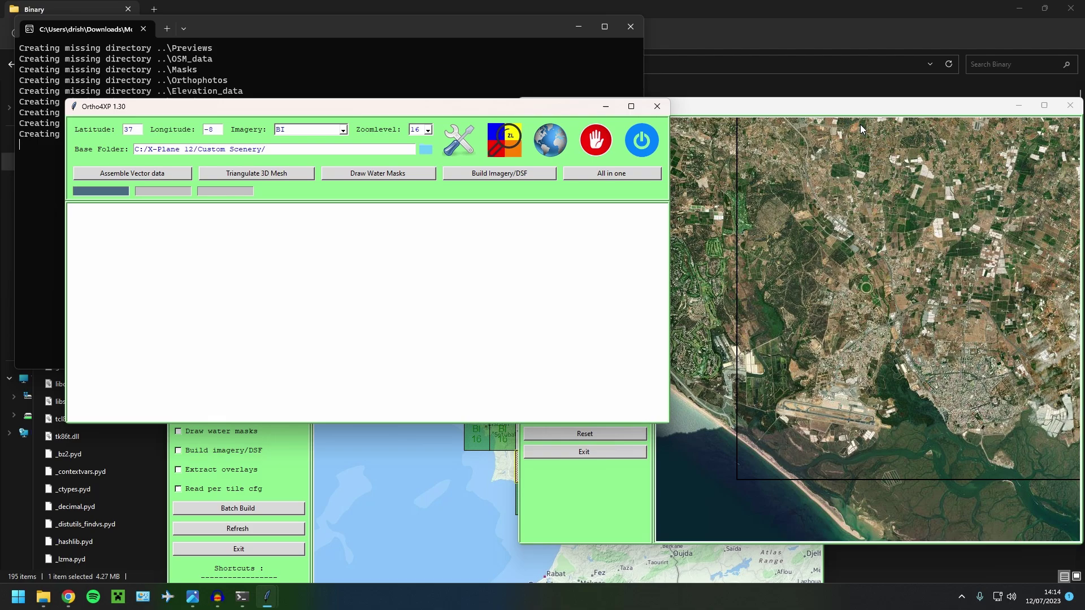
left_click(857, 110)
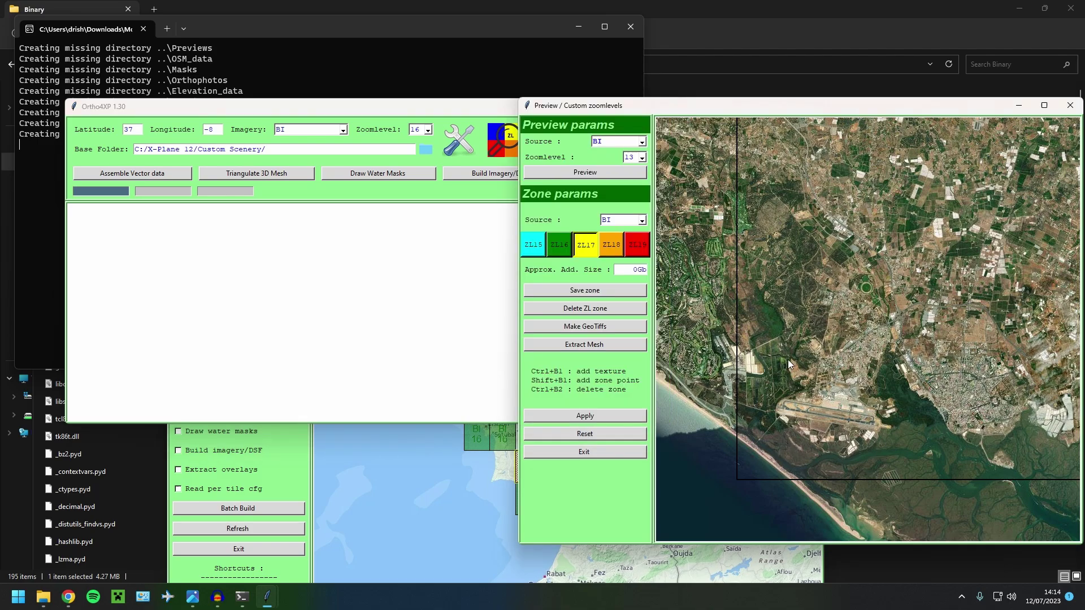
left_click(611, 245)
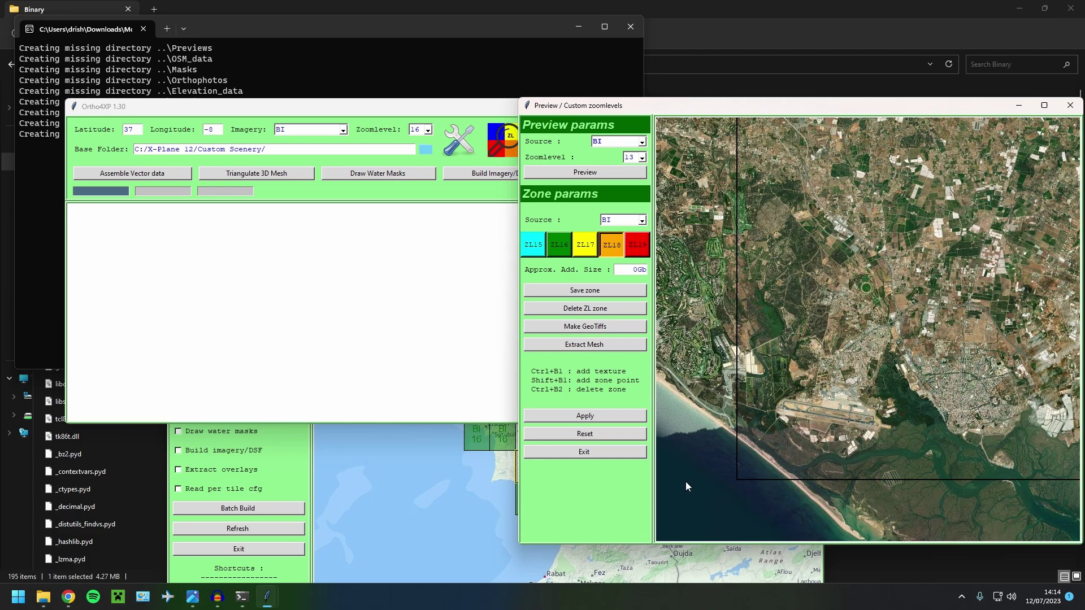
left_click(779, 405, "shift")
mouse_move(777, 432)
left_mouse_down()
mouse_move(776, 377)
mouse_move(796, 370)
mouse_move(839, 412)
mouse_move(928, 428)
mouse_move(908, 368)
left_mouse_up()
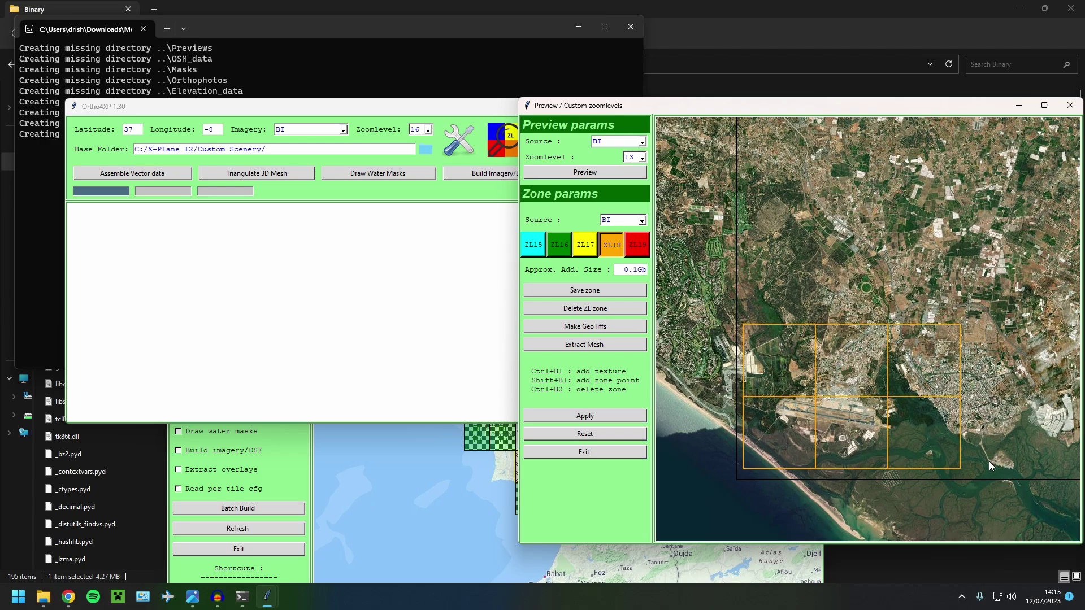
mouse_move(938, 471)
left_mouse_down()
mouse_move(706, 465)
mouse_move(715, 497)
mouse_move(713, 344)
mouse_move(734, 412)
mouse_move(774, 298)
mouse_move(700, 295)
mouse_move(984, 302)
mouse_move(995, 519)
mouse_move(904, 461)
left_mouse_up()
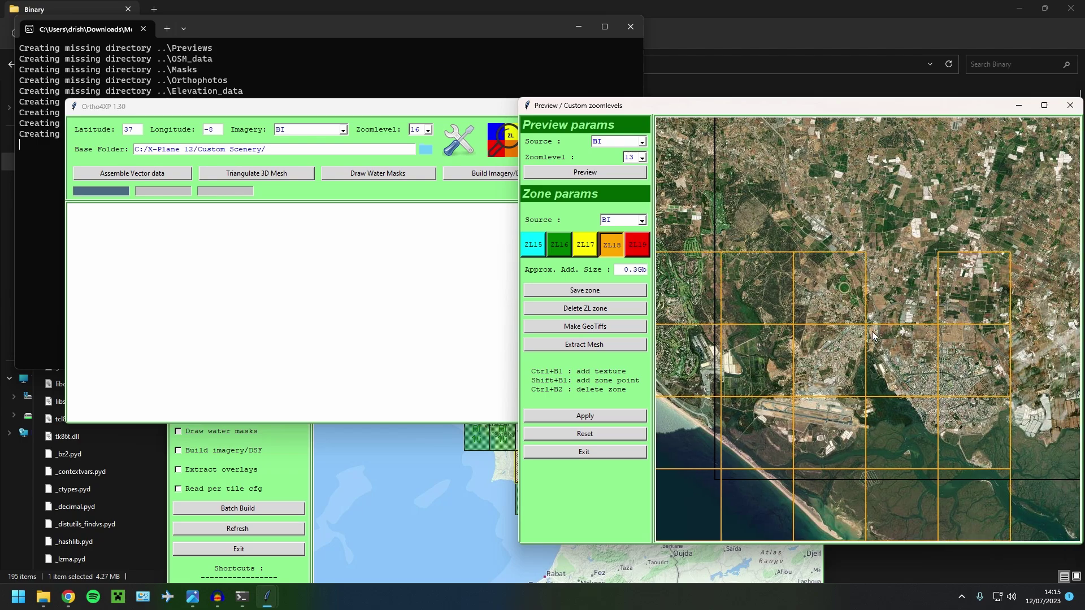
left_click_drag(834, 346, 709, 346)
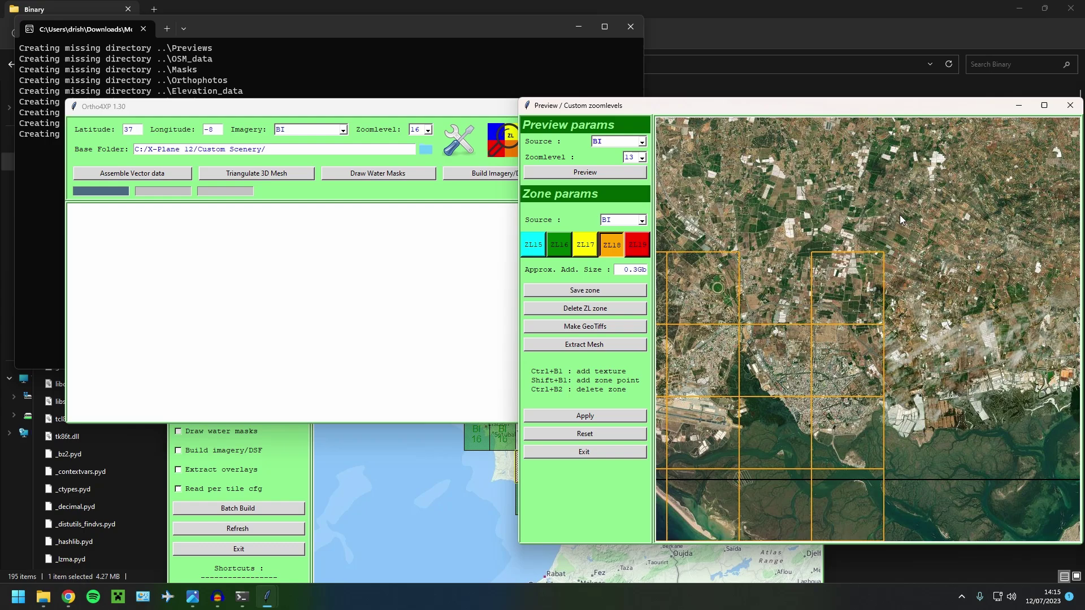
left_click(763, 287)
Paint ZL19 tiles over Faro airport, adding rows above and columns on both sides.
left_click(638, 244)
left_click_drag(760, 337, 848, 334)
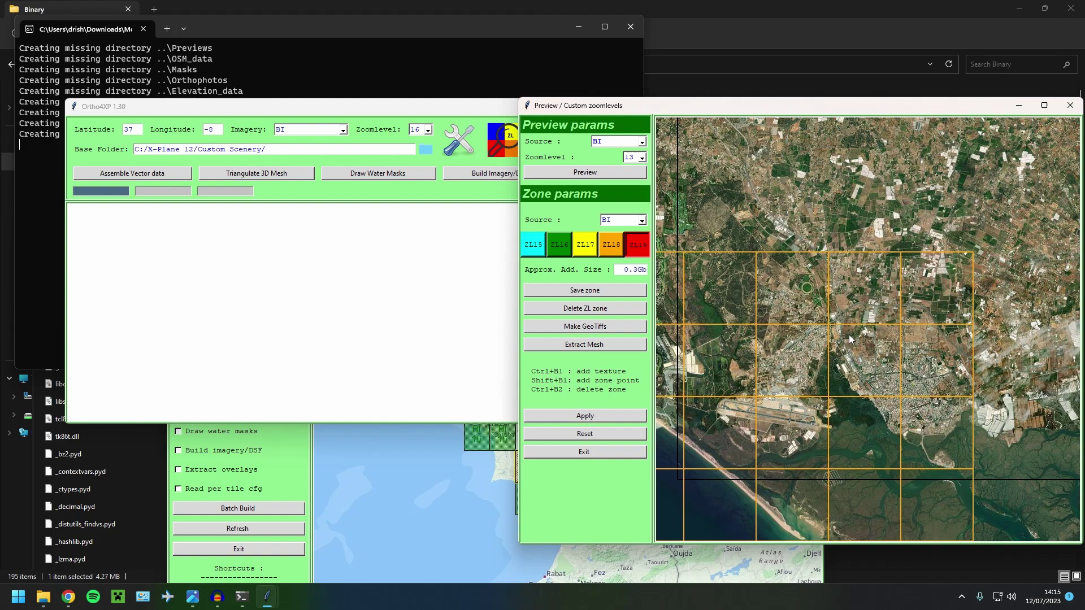
left_click(722, 403, "ctrl")
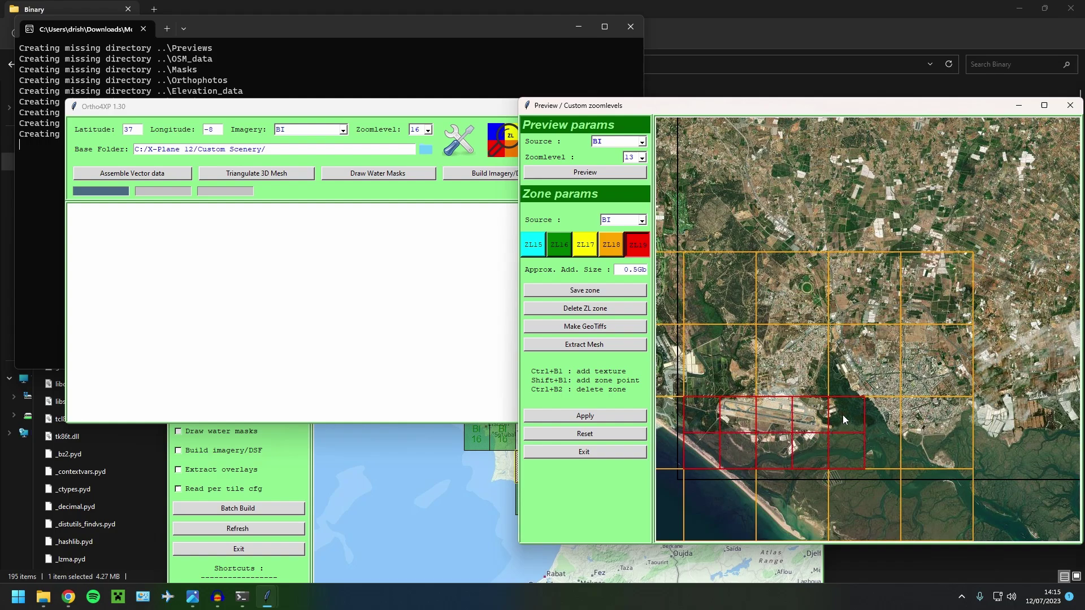
left_click(847, 378, "ctrl")
left_click(787, 383, "ctrl")
left_click(808, 376, "ctrl")
left_click(882, 377, "ctrl")
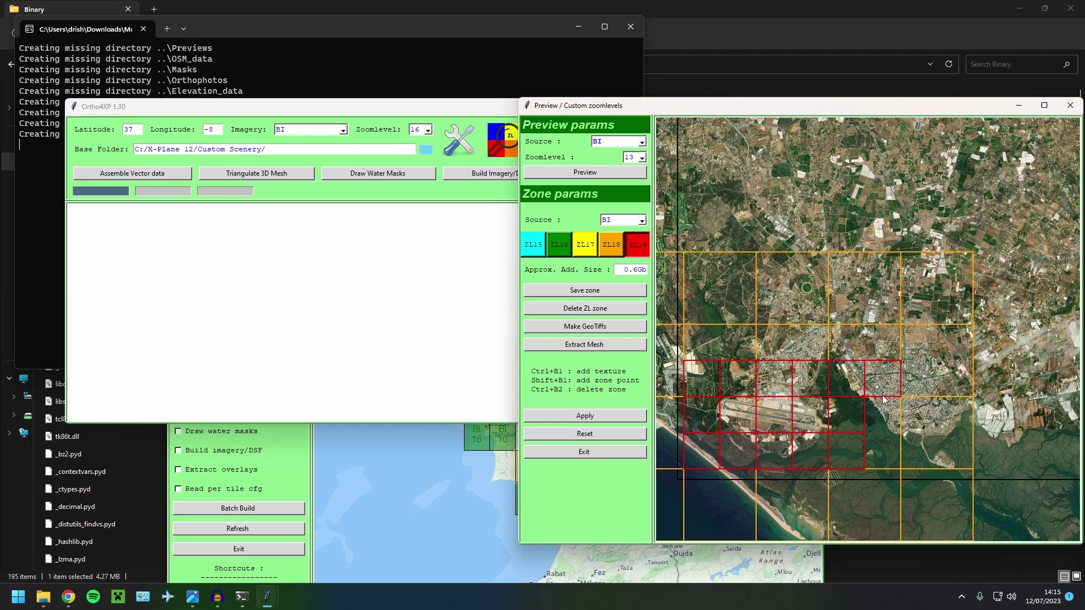
left_click(885, 401, "ctrl")
left_click(877, 446, "ctrl")
left_click_drag(747, 418, 787, 419)
left_click(719, 386, "ctrl")
left_click(715, 417, "ctrl")
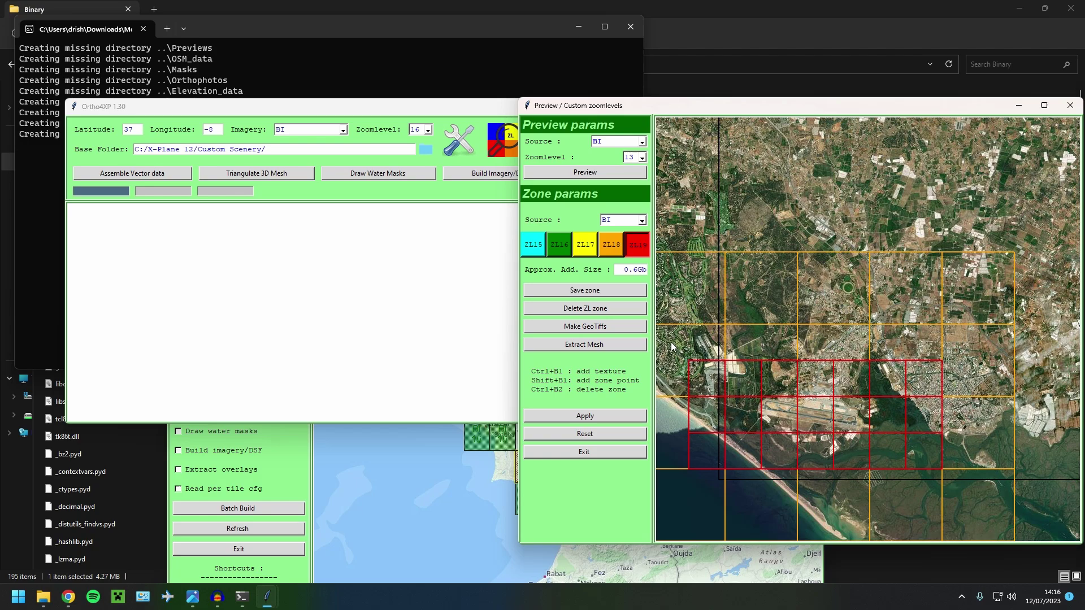
Save and apply the ZL18/ZL19 zones, then exit the preview.
left_click(598, 293)
left_click(584, 422)
left_click_drag(795, 301, 714, 287)
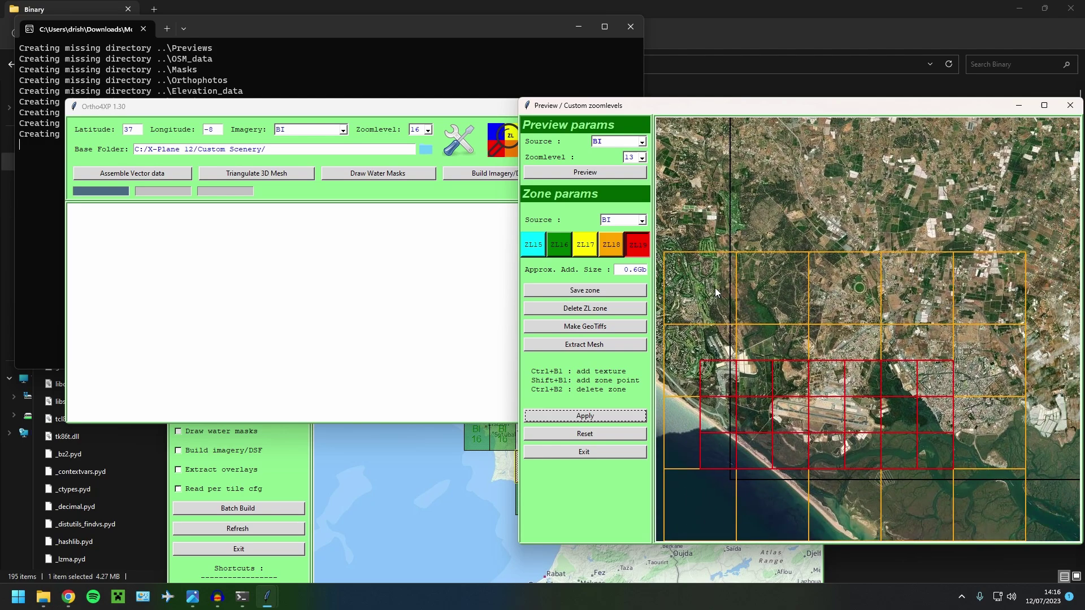
left_click(610, 450)
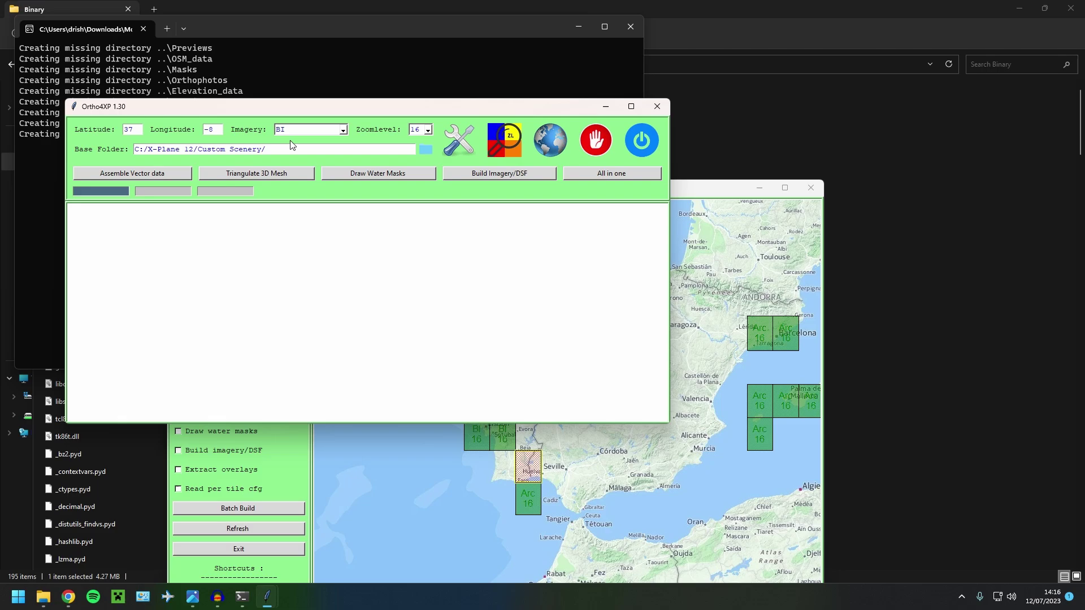
Keep BI as the imagery provider and choose 17 as the base zoomlevel.
left_click(344, 130)
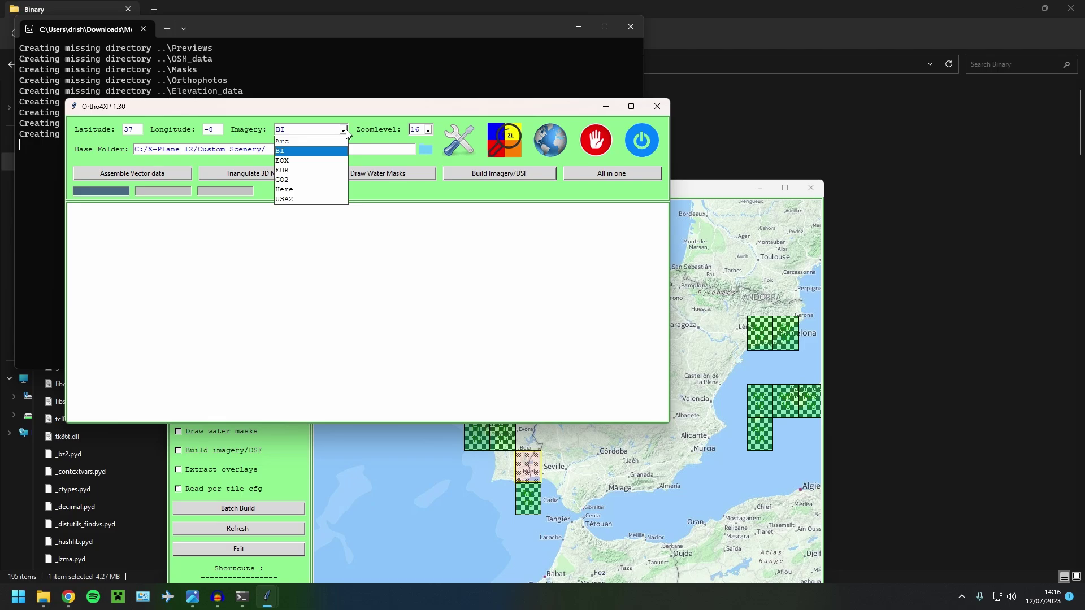
left_click(299, 152)
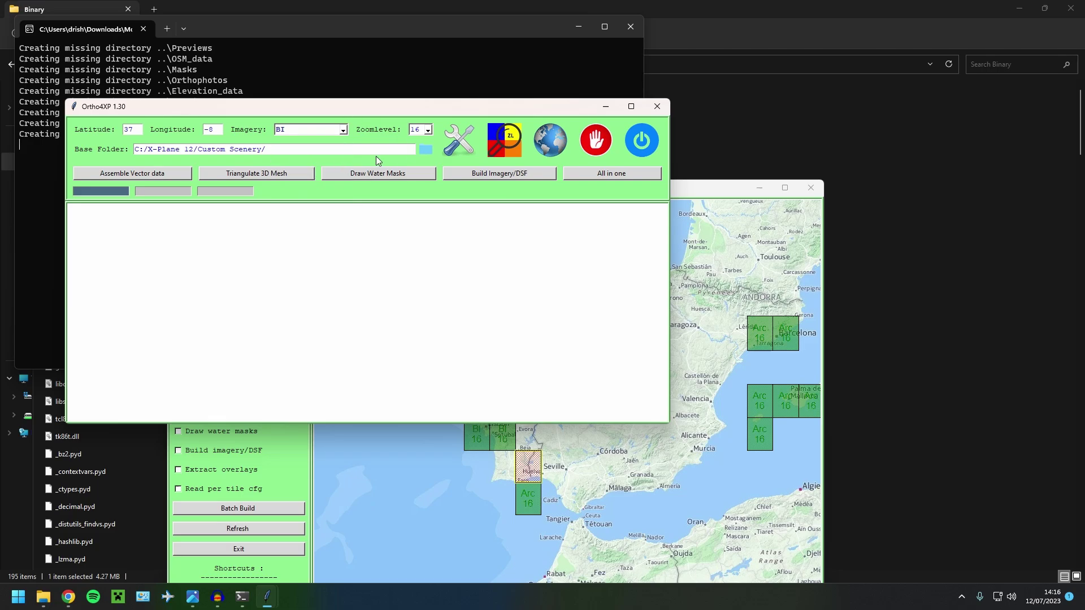
left_click(428, 130)
left_click(421, 189)
Tick all six batch-build steps: vector data, 3D mesh, water masks, imagery/DSF, overlays, per-tile config.
left_click(690, 334)
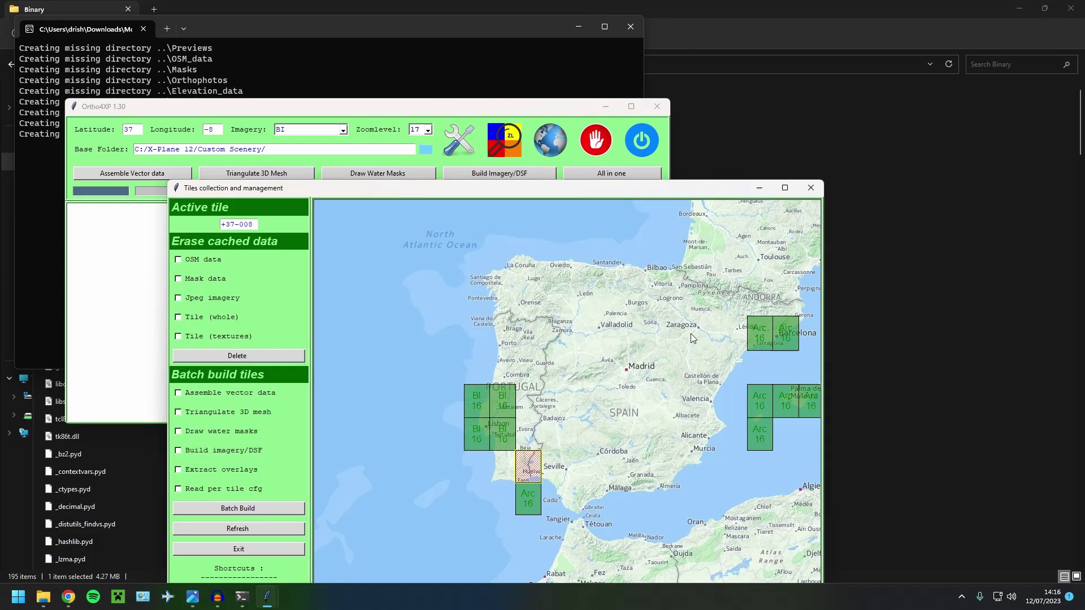
left_click(246, 390)
left_click(239, 412)
left_click(233, 432)
left_click(227, 450)
left_click(222, 468)
left_click(221, 489)
Start the batch build of tile +37-008 and bring its build log forward.
left_click_drag(367, 188, 627, 123)
left_click(558, 443)
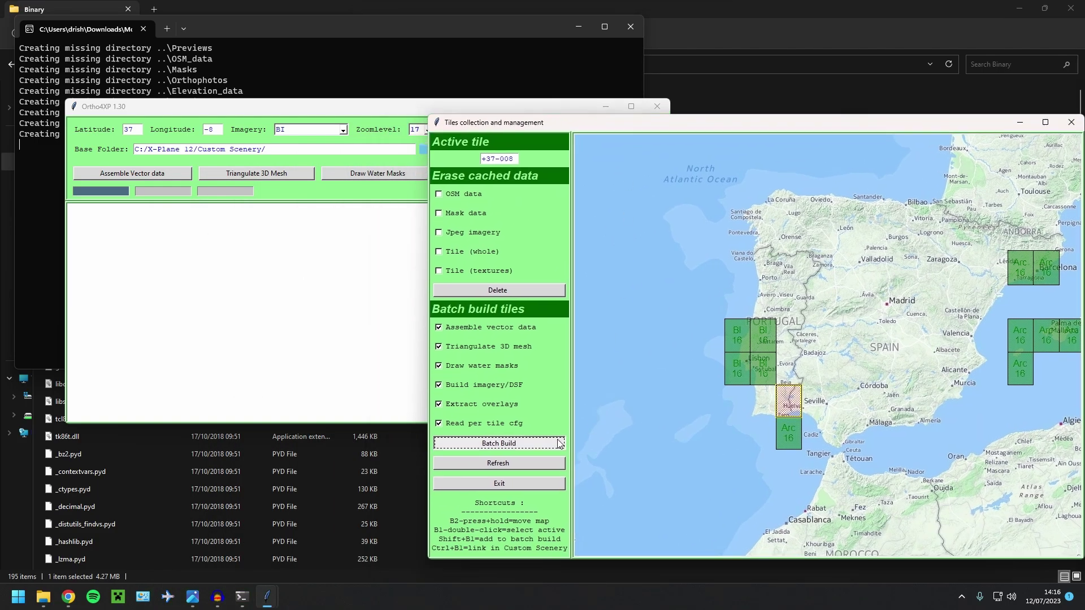
left_click(209, 219)
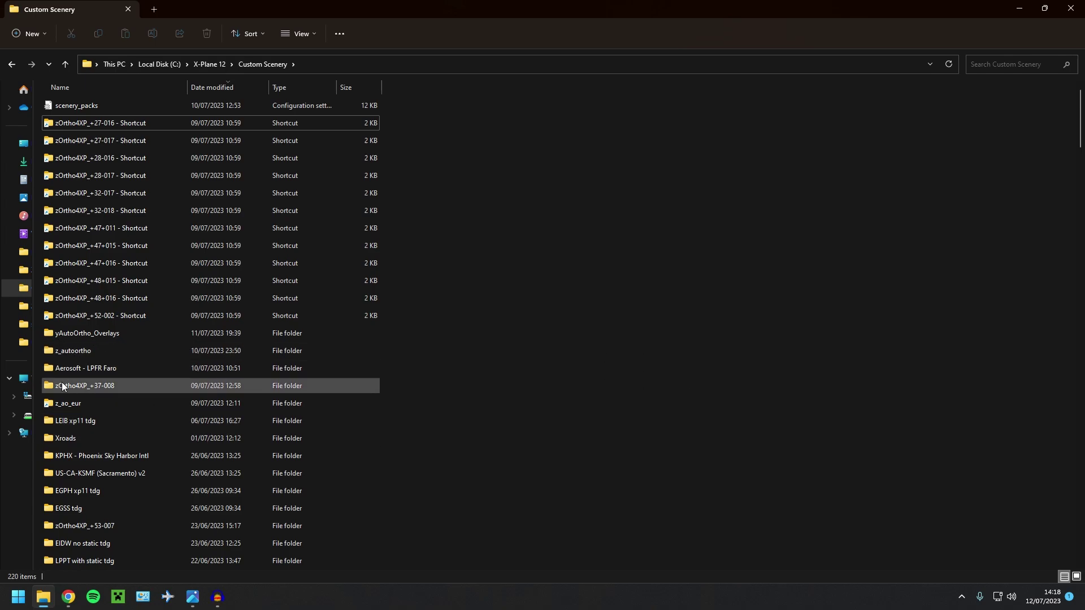
mouse_move(58, 387)
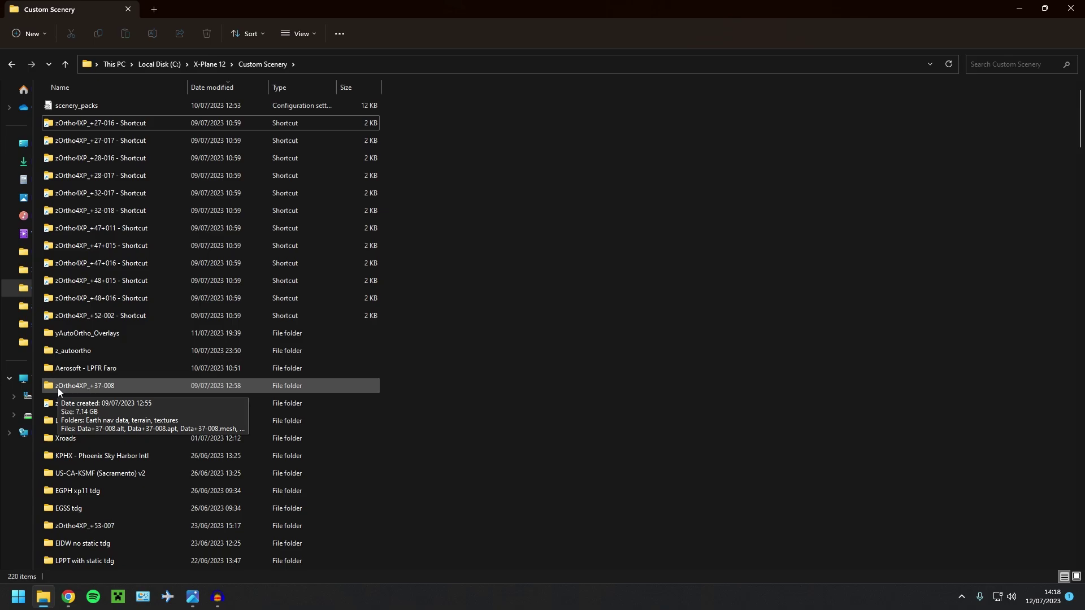
double_click(96, 388)
left_click(75, 140)
double_click(74, 141)
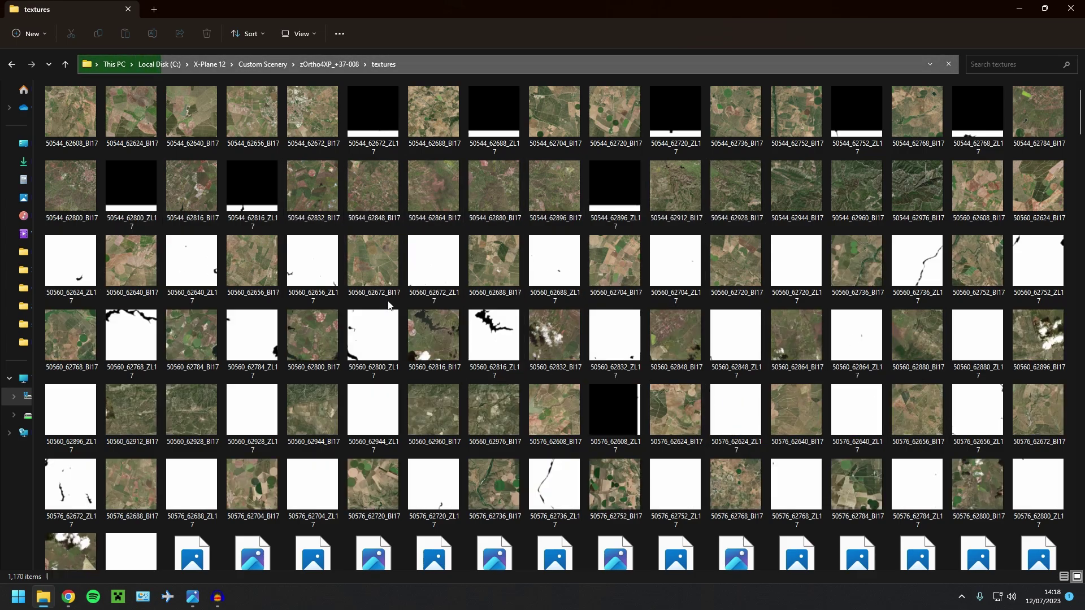
left_click(11, 67)
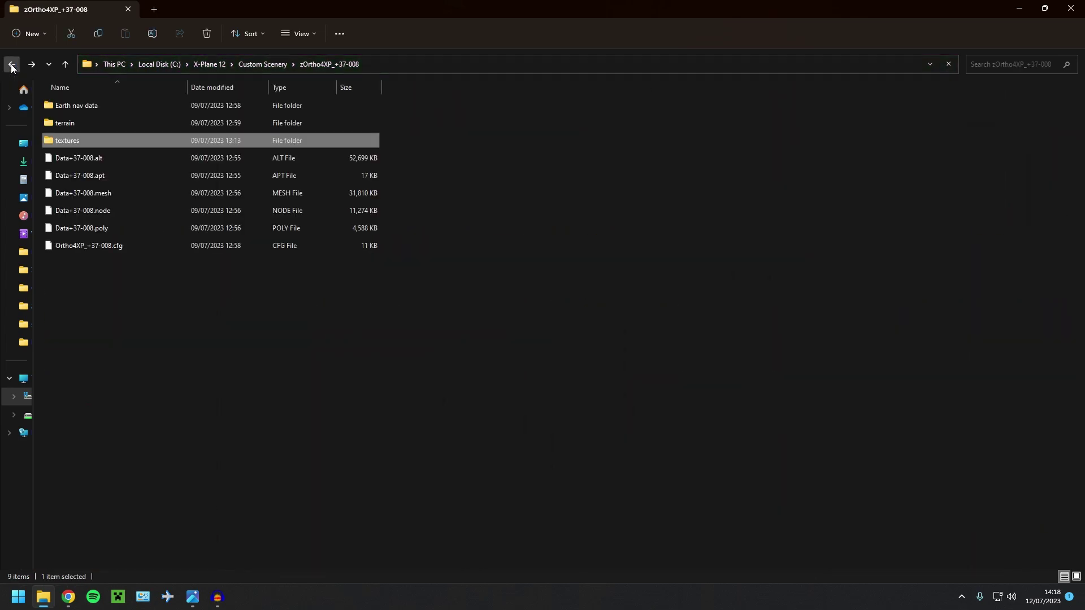
left_click(268, 67)
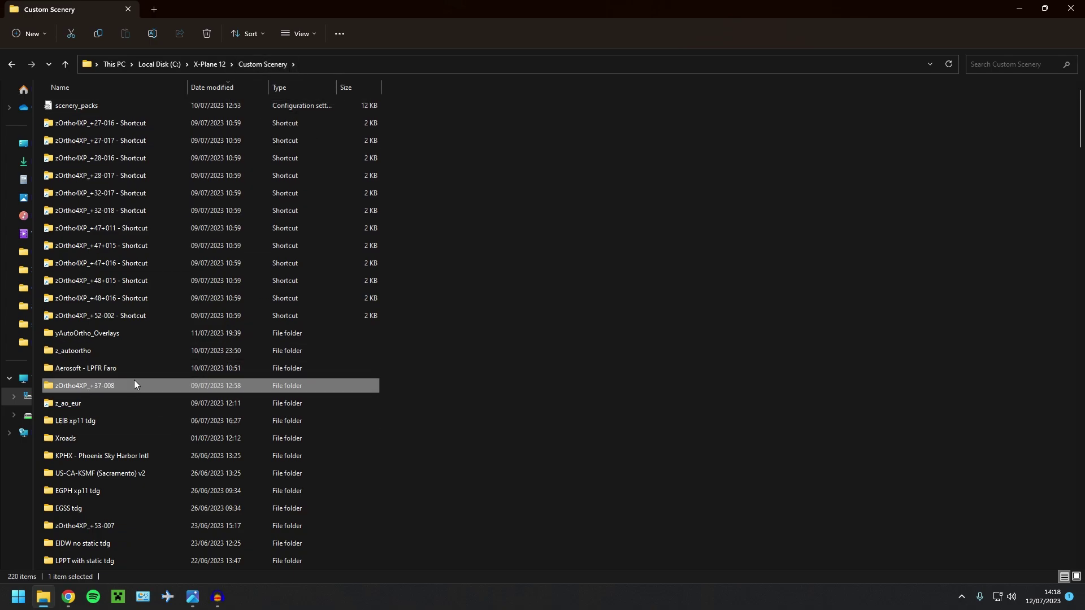
mouse_move(134, 382)
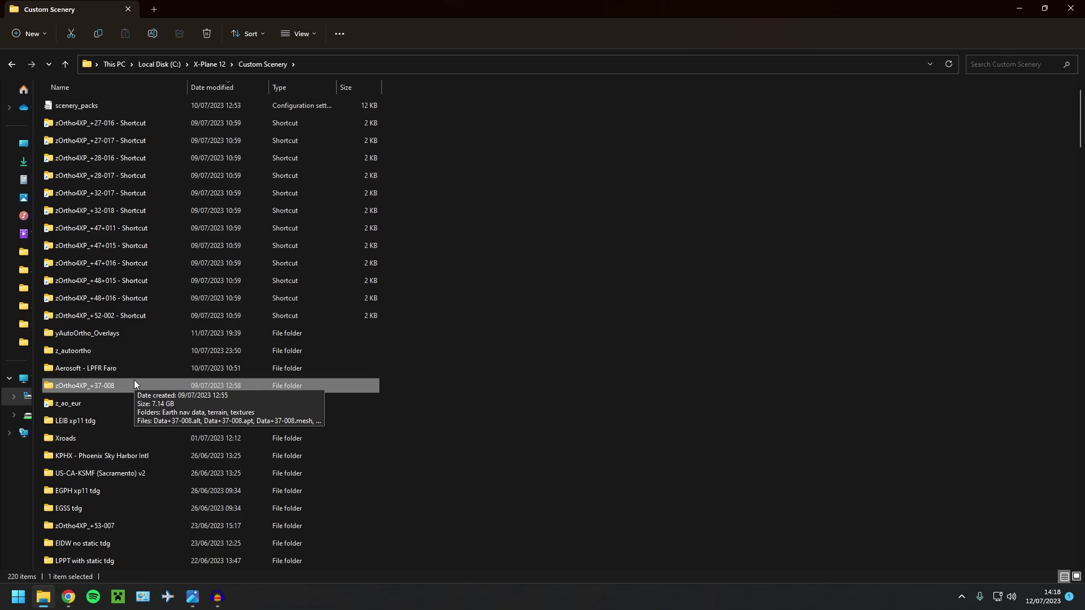
Browse from Mods downloads through X-Plane 12 and Temp into the Ortho4XP folder, then check Custom Scenery.
left_click(24, 259)
double_click(80, 123)
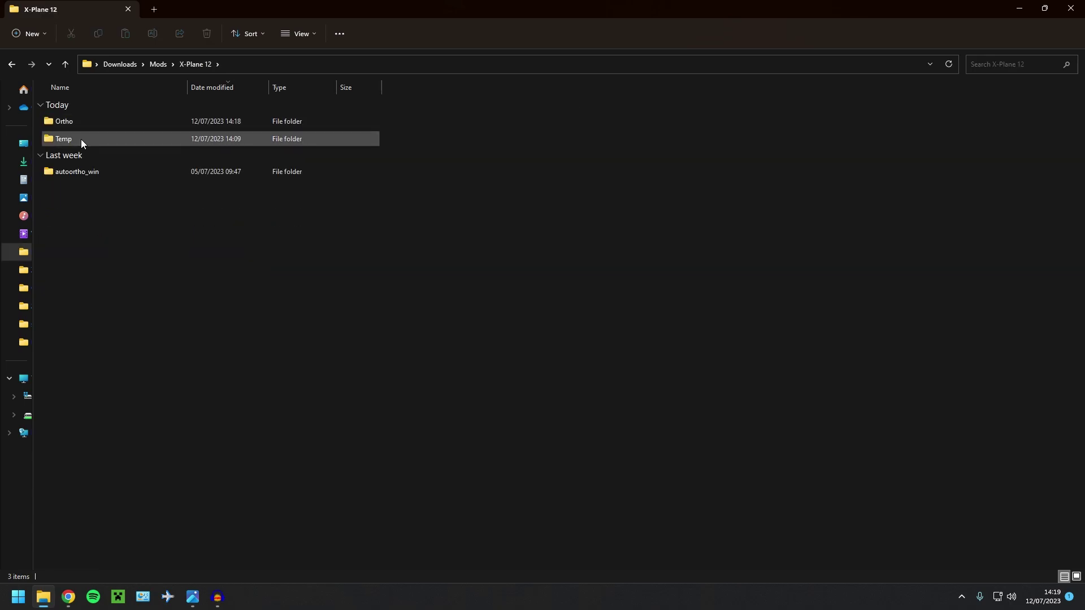
double_click(80, 139)
left_click(83, 123)
double_click(83, 120)
double_click(69, 123)
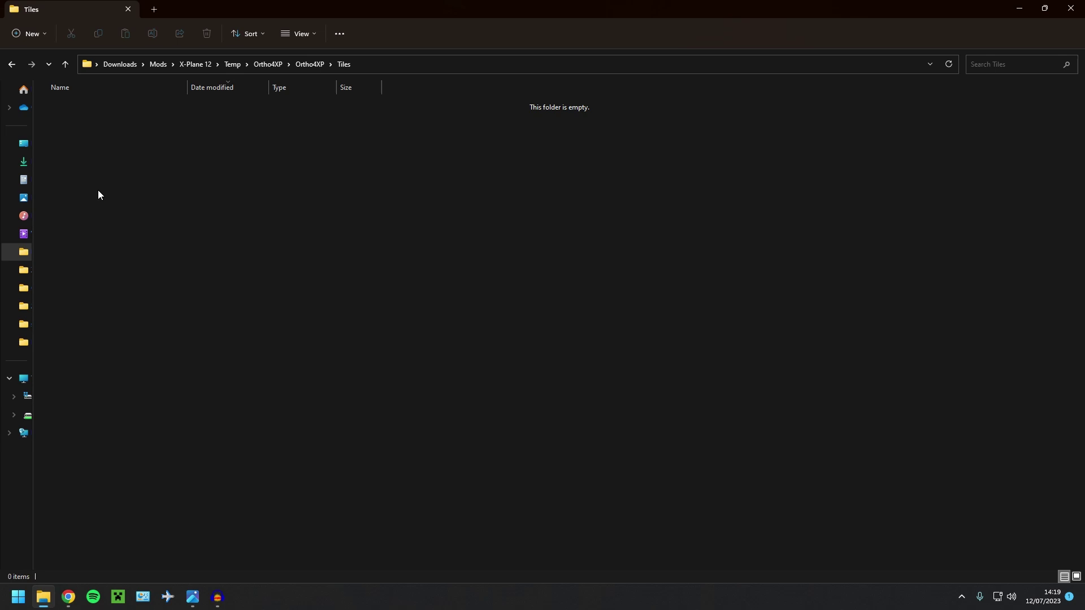
left_click(23, 288)
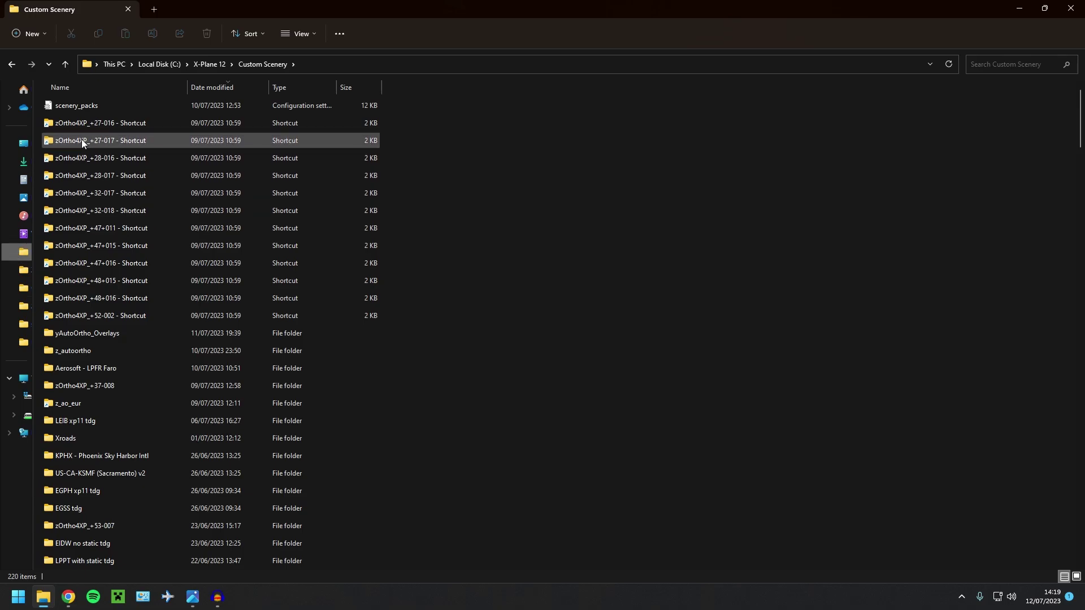
Browse again into Temp\Ortho4XP\Ortho4XP, then return to the X-Plane 12 Custom Scenery folder.
left_click(23, 255)
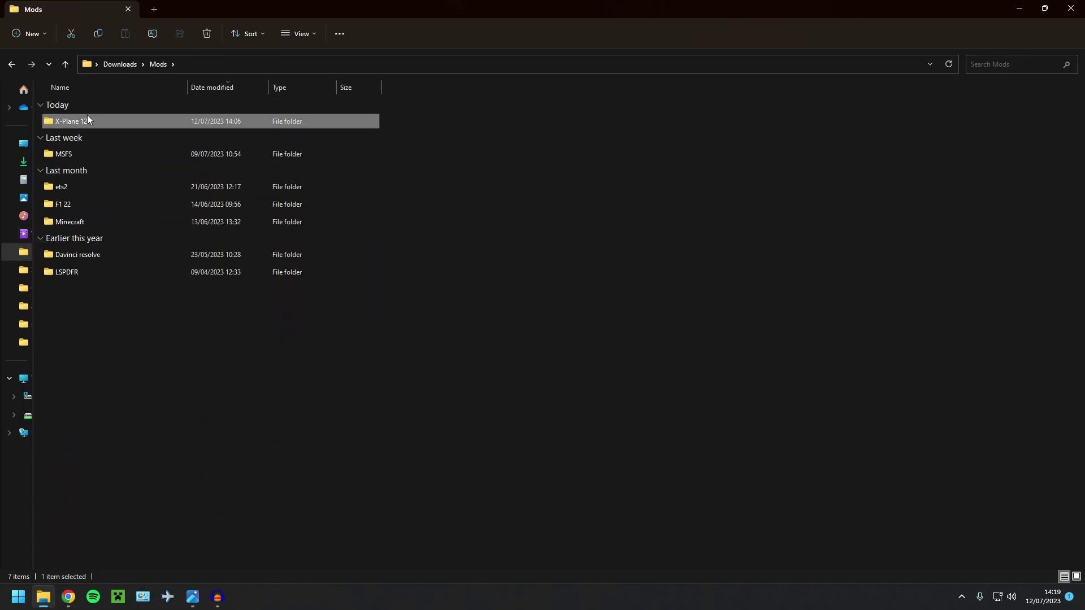
double_click(87, 118)
double_click(78, 126)
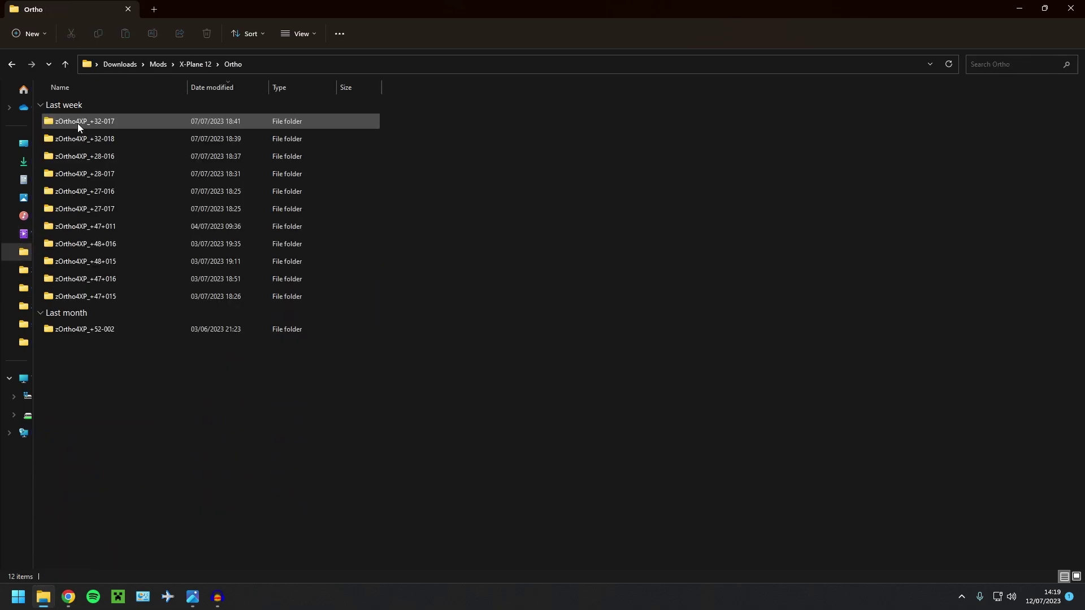
left_click(187, 64)
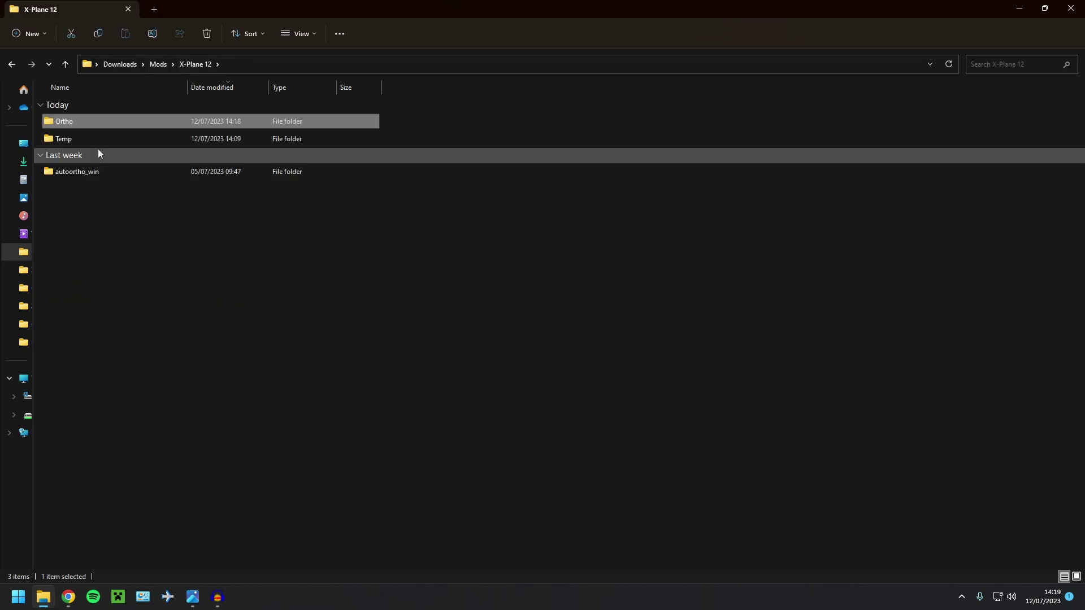
double_click(98, 142)
double_click(97, 121)
double_click(97, 121)
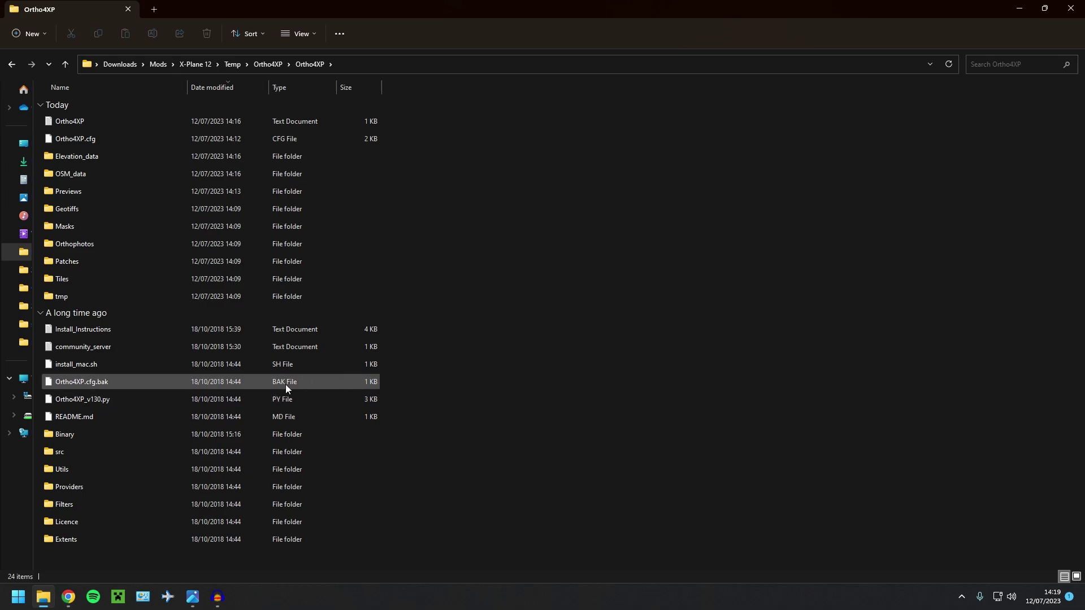
left_click(24, 288)
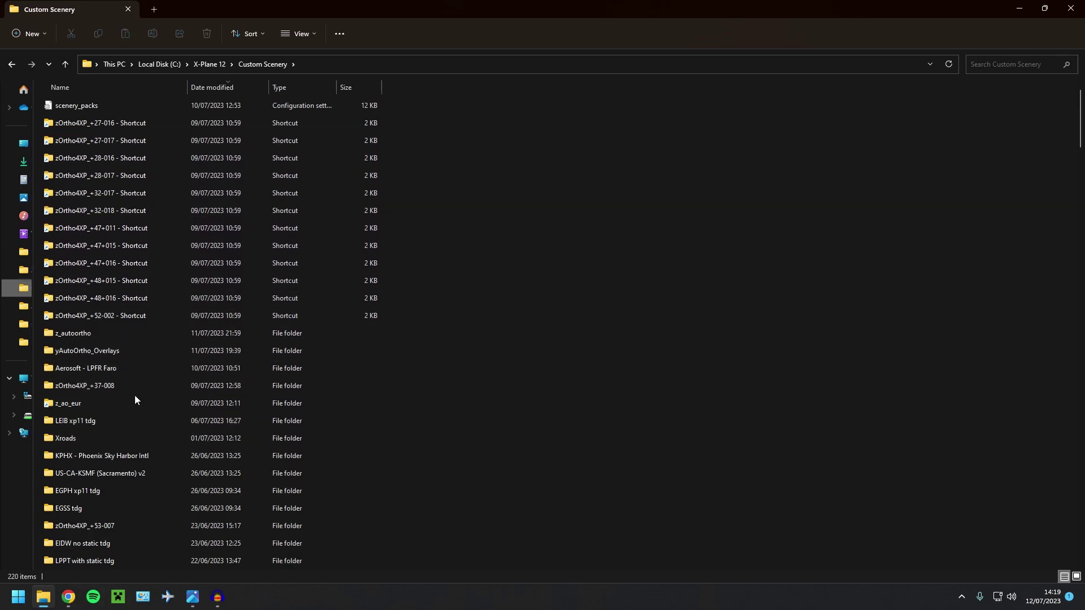
Inspect the zOrtho4XP_+37-008 folder's tooltip, then quit X-Plane 12 from its main menu.
left_click(56, 389)
mouse_move(76, 390)
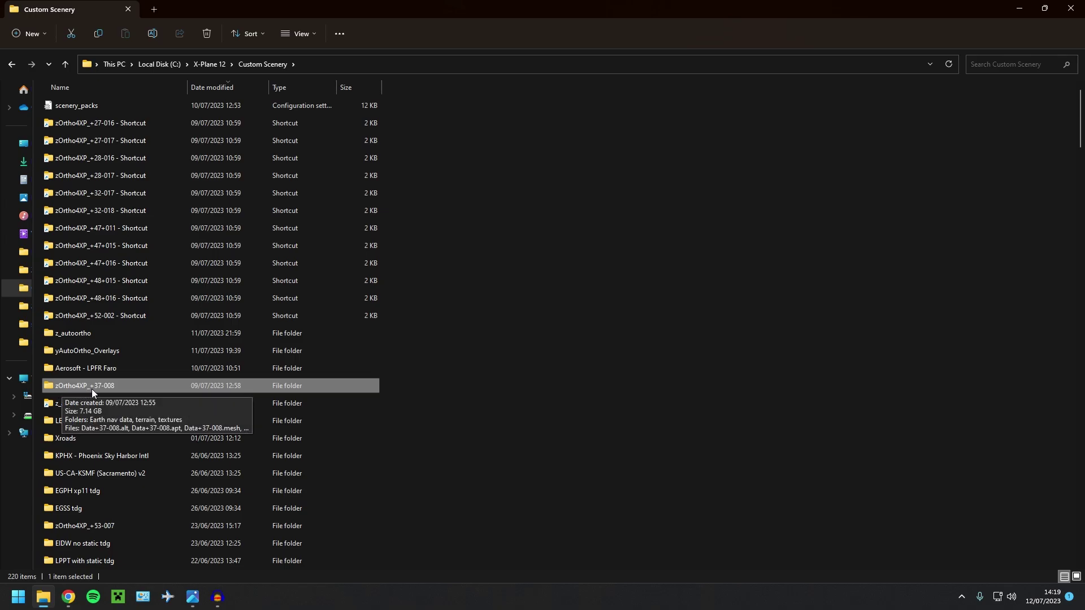
left_click(498, 388)
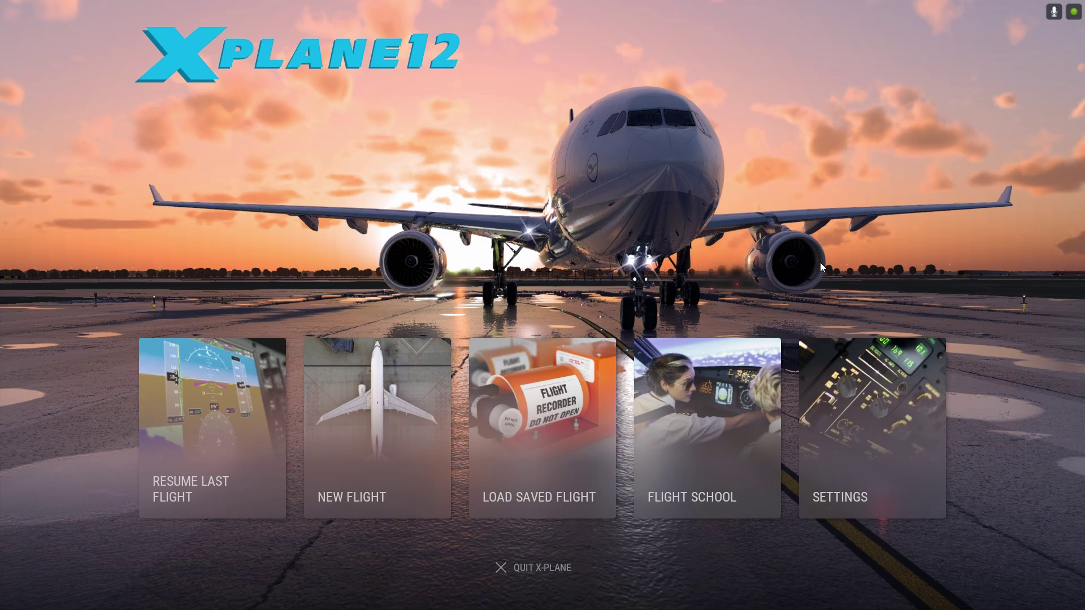
left_click(542, 565)
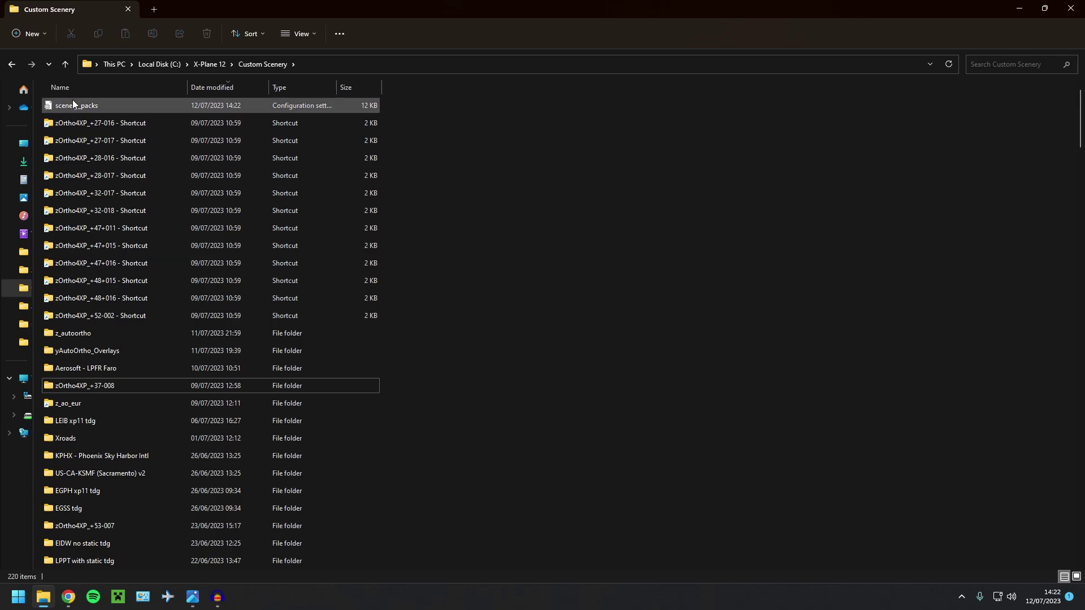
Open scenery_packs in Notepad and shift the window slightly up and left.
left_click(342, 110)
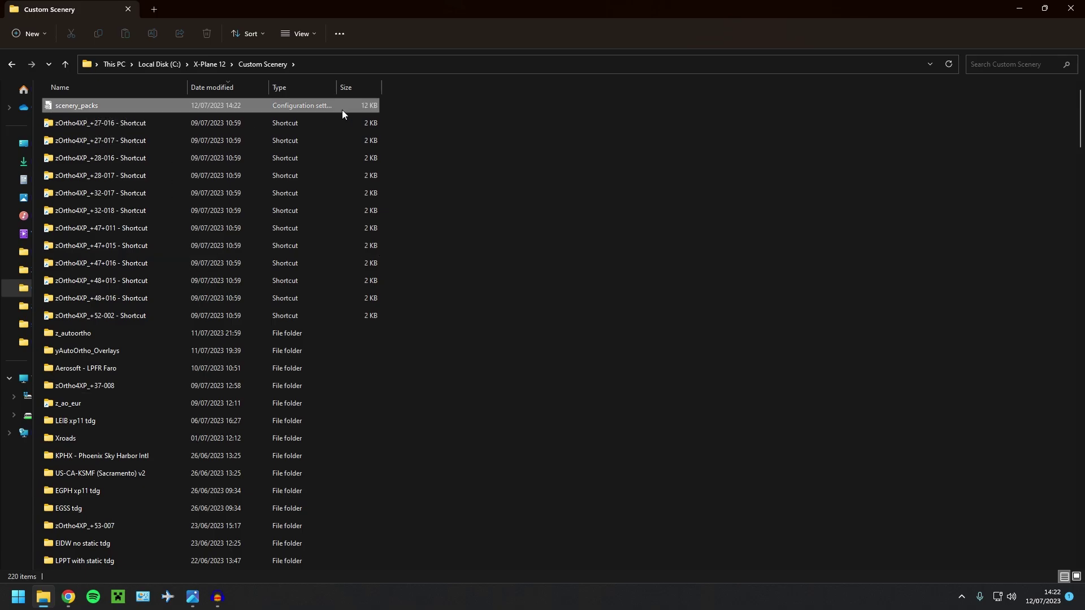
double_click(341, 109)
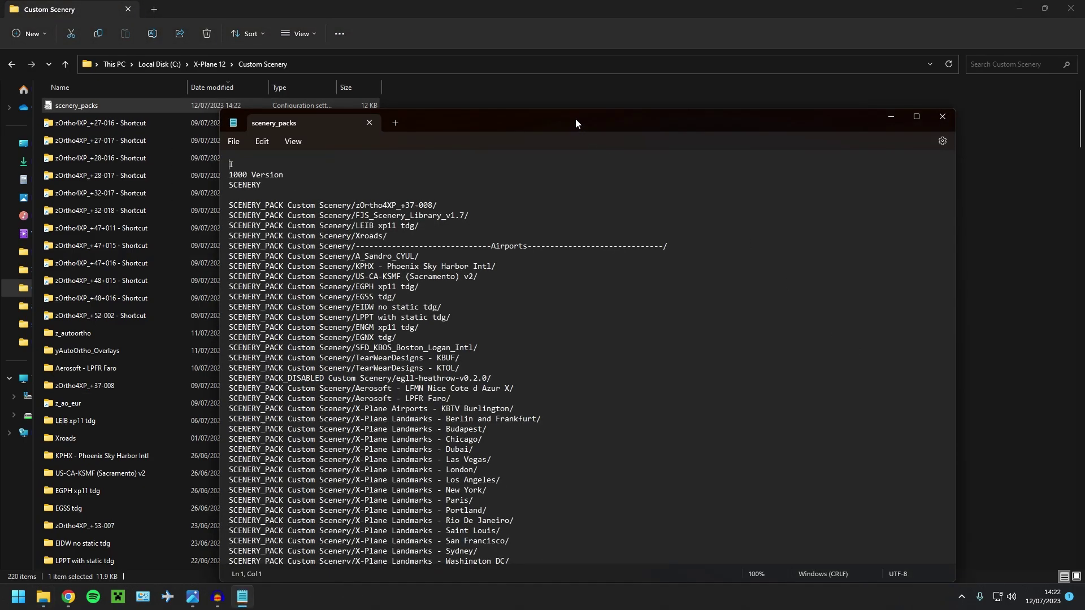
left_click_drag(575, 120, 561, 86)
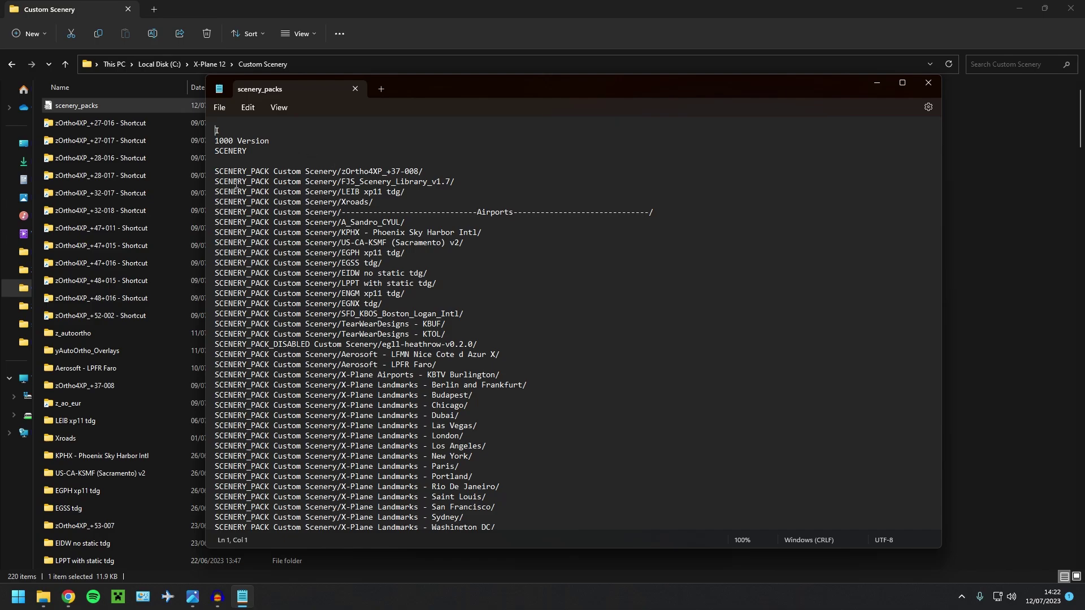
Select the first entry, SCENERY_PACK Custom Scenery/zOrtho4XP_+37-008/, to inspect it.
left_click(434, 167)
left_click_drag(423, 171, 223, 174)
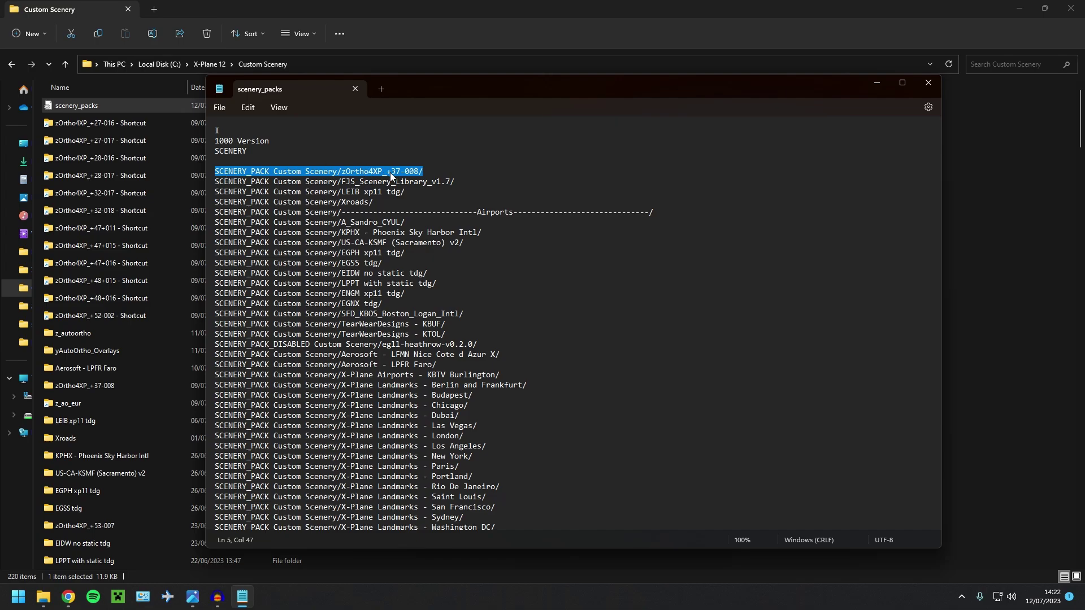
left_click_drag(423, 171, 186, 175)
left_click(442, 167)
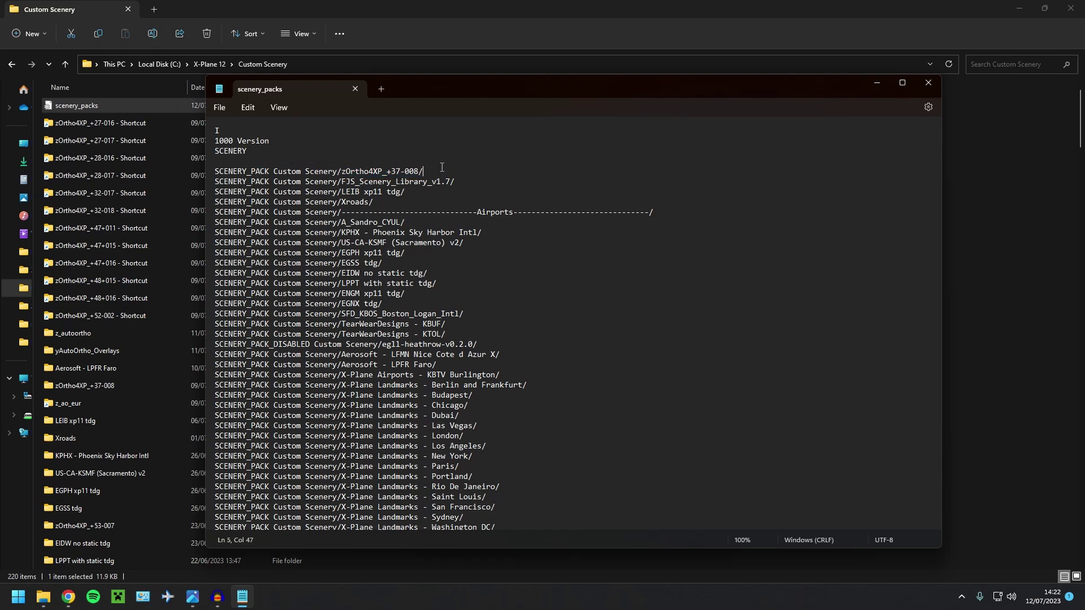
Scroll down to check the *GLOBAL_AIRPORTS* line, then reselect the zOrtho4XP_+37-008 line.
scroll(396, 320, "down", 20)
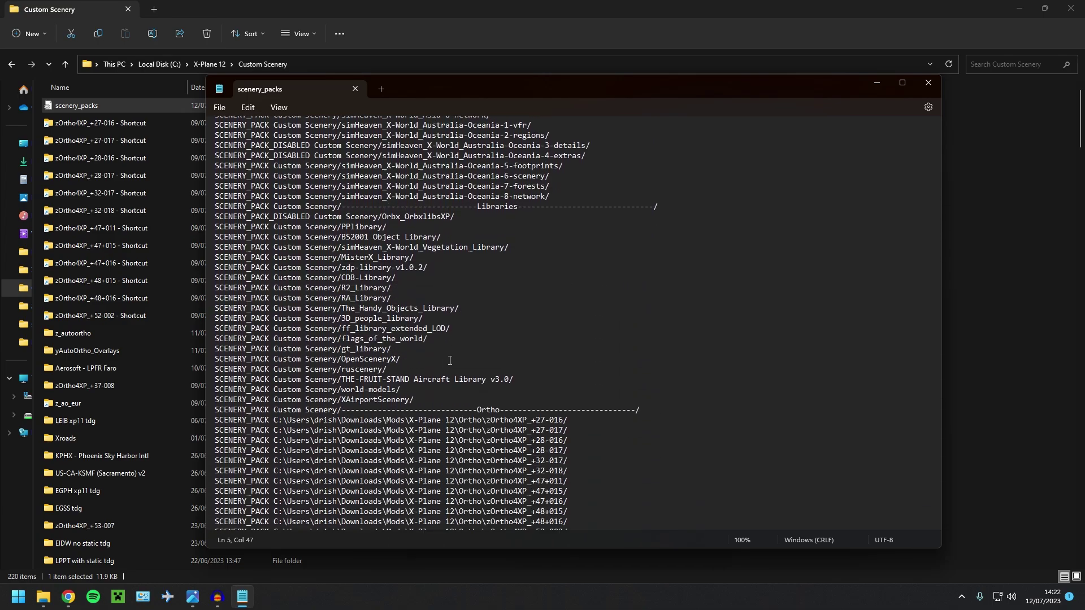
scroll(456, 366, "down", 2)
scroll(456, 366, "down", 2)
scroll(504, 405, "up", 20)
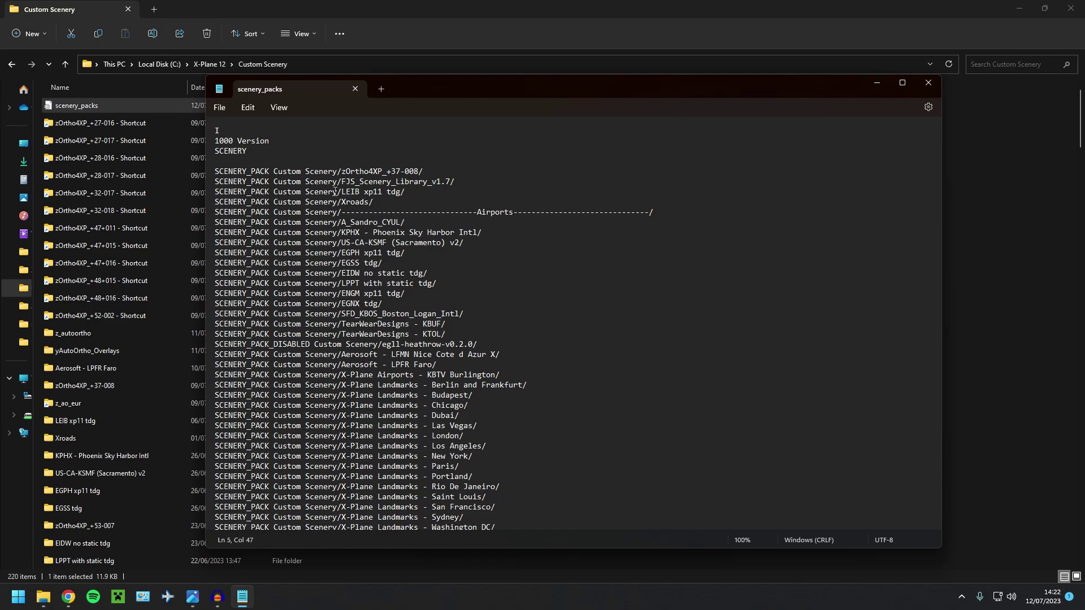
scroll(288, 373, "down", 6)
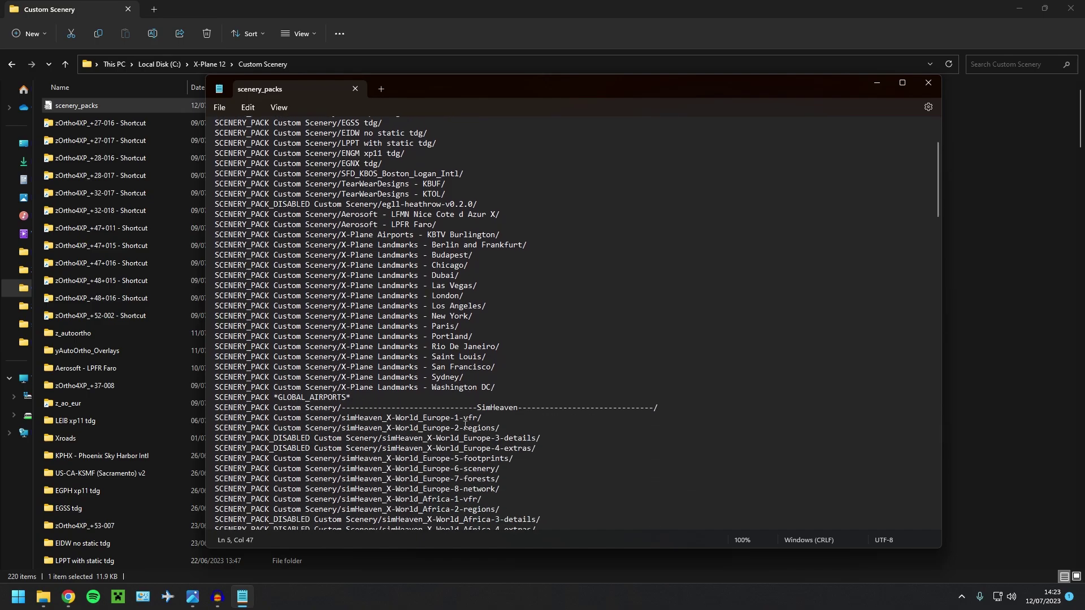
left_click_drag(363, 368, 215, 368)
left_click(442, 317)
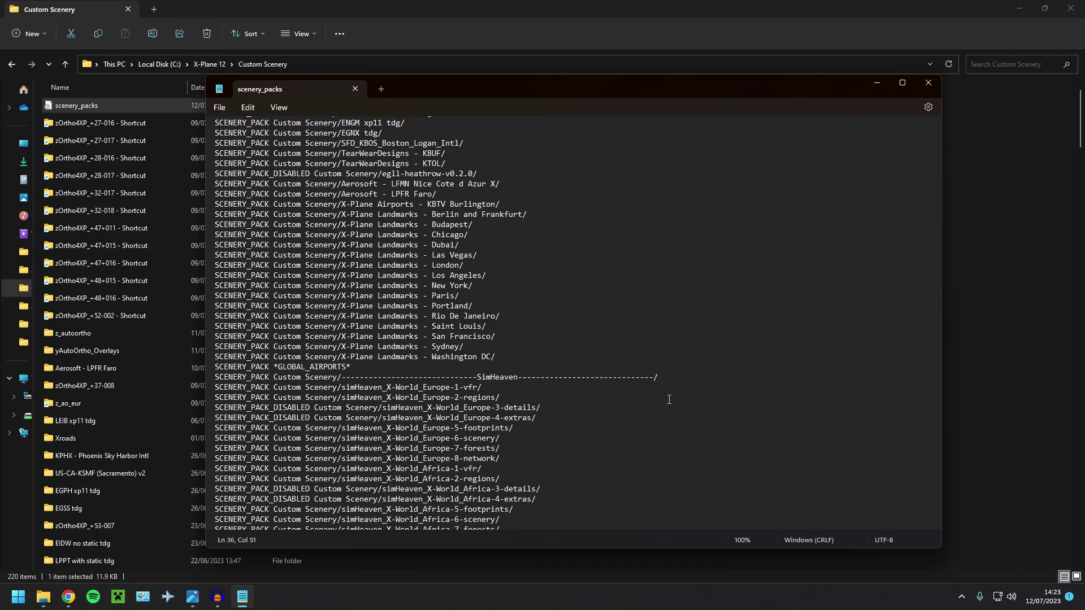
scroll(669, 399, "up", 6)
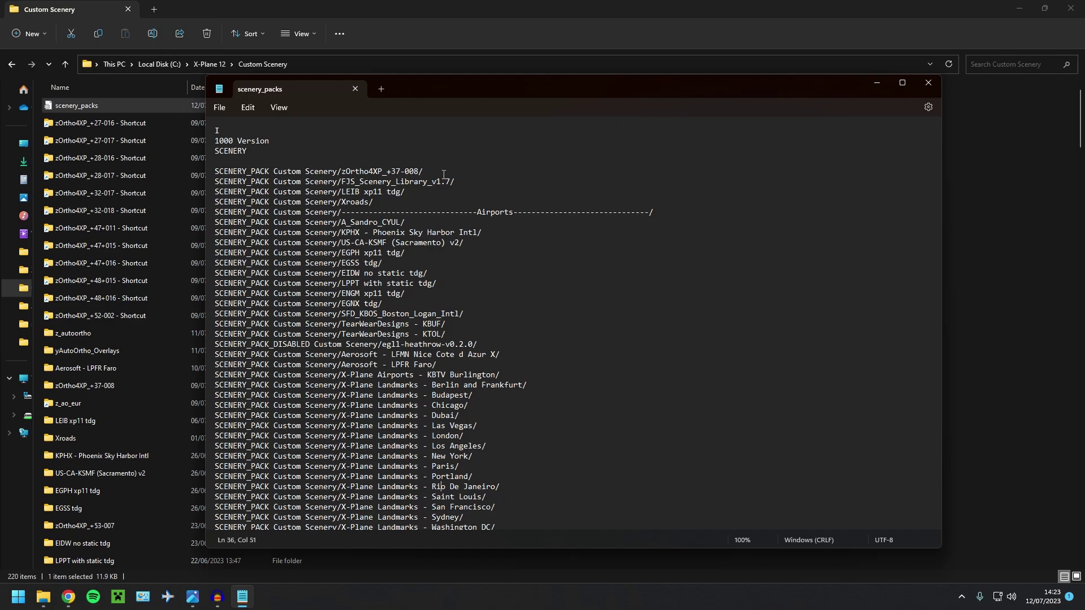
left_click_drag(424, 171, 214, 171)
left_click(427, 171)
Remove the zOrtho4XP_+37-008 line and its leftover blank line from the top of the file.
left_click_drag(427, 169, 208, 172)
key("ctrl+c")
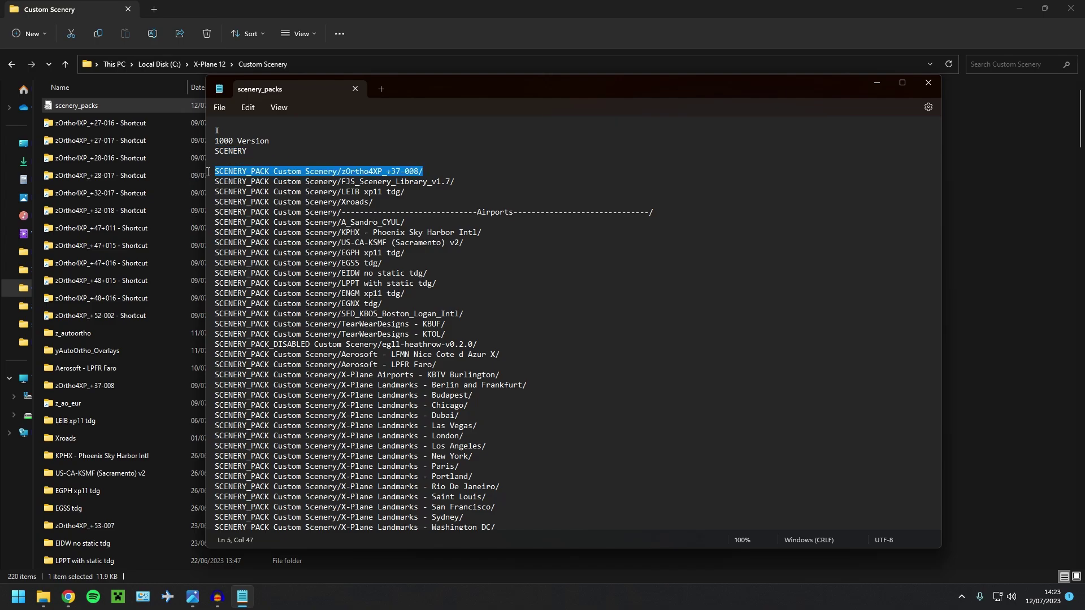
key("Delete")
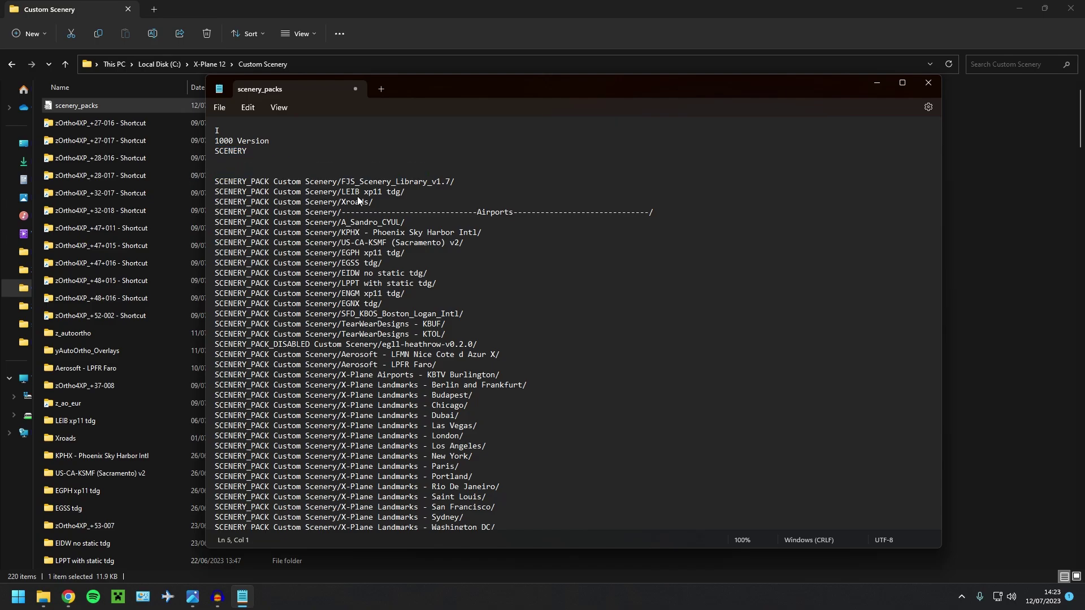
key("BackSpace")
Paste the zOrtho4XP_+37-008 entry on a new line after zOrtho4XP_+50+005.
scroll(530, 355, "down", 20)
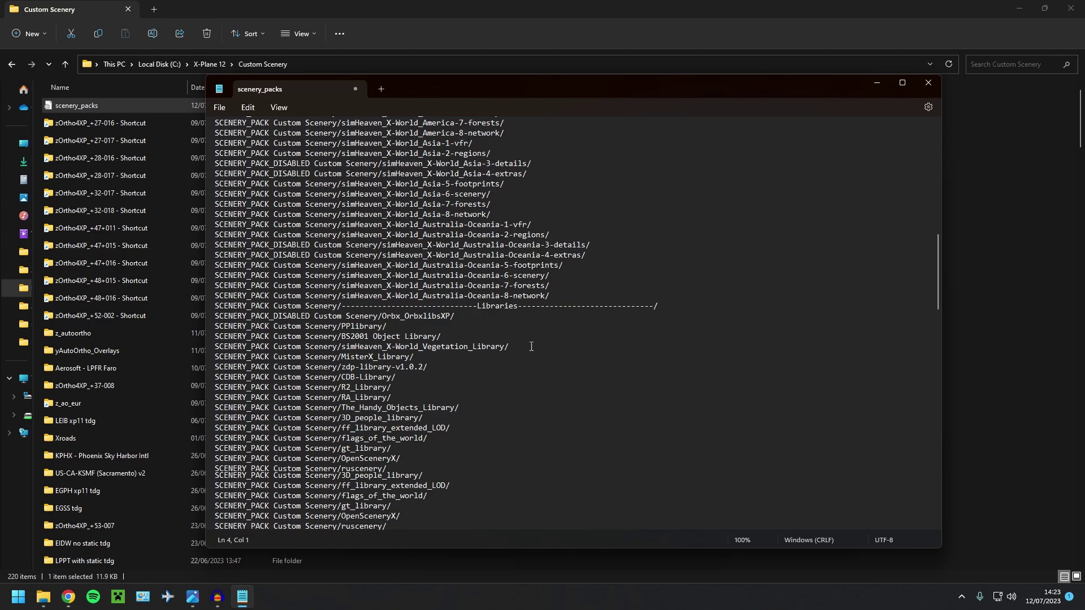
scroll(529, 355, "down", 8)
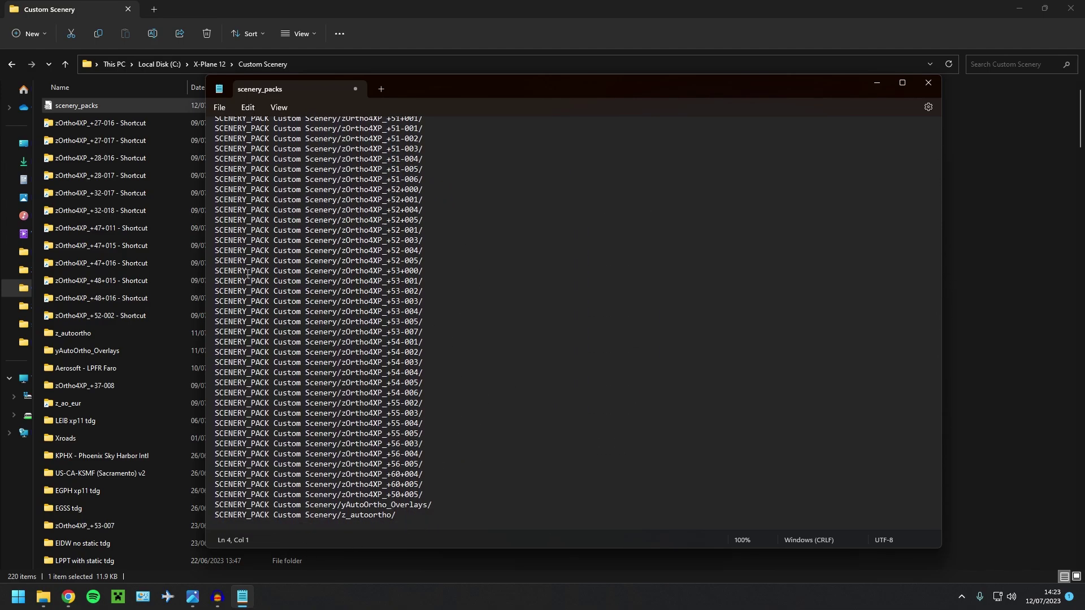
left_click(432, 494)
key("Return")
key("ctrl+v")
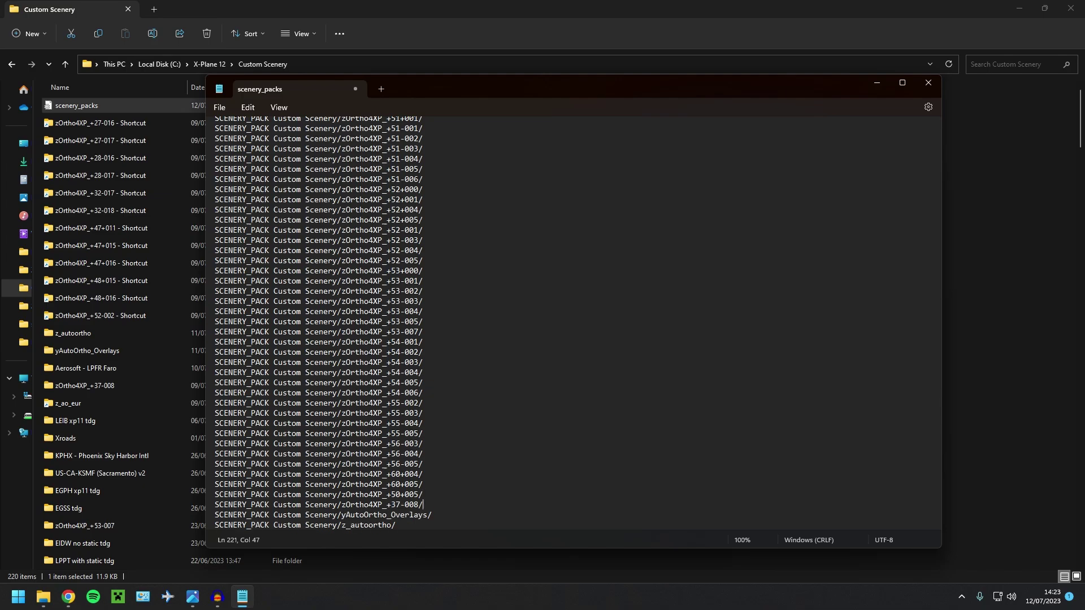
scroll(390, 457, "down", 1)
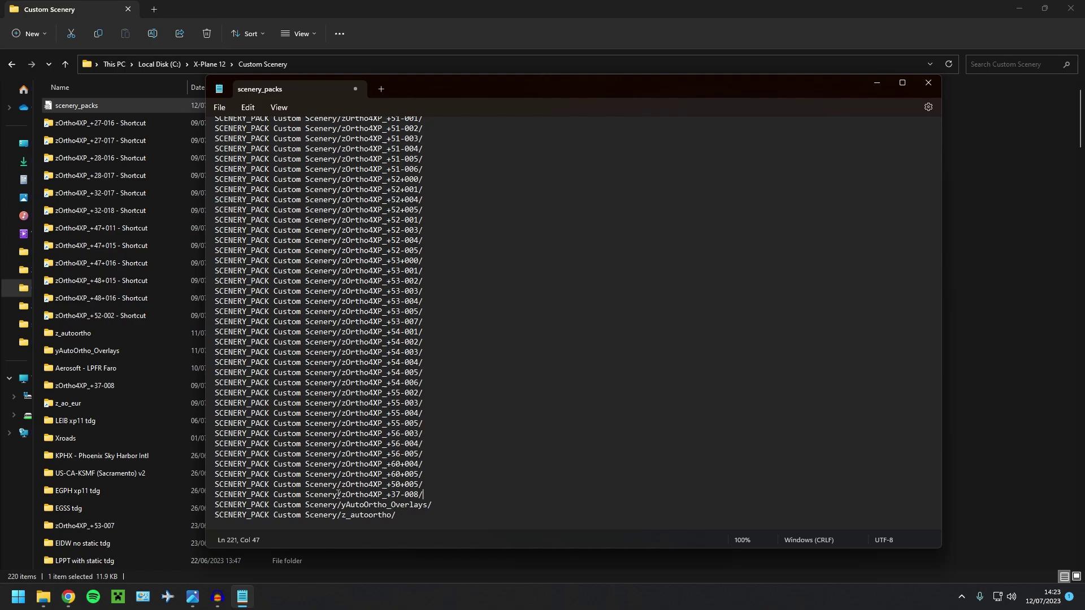
scroll(438, 403, "up", 20)
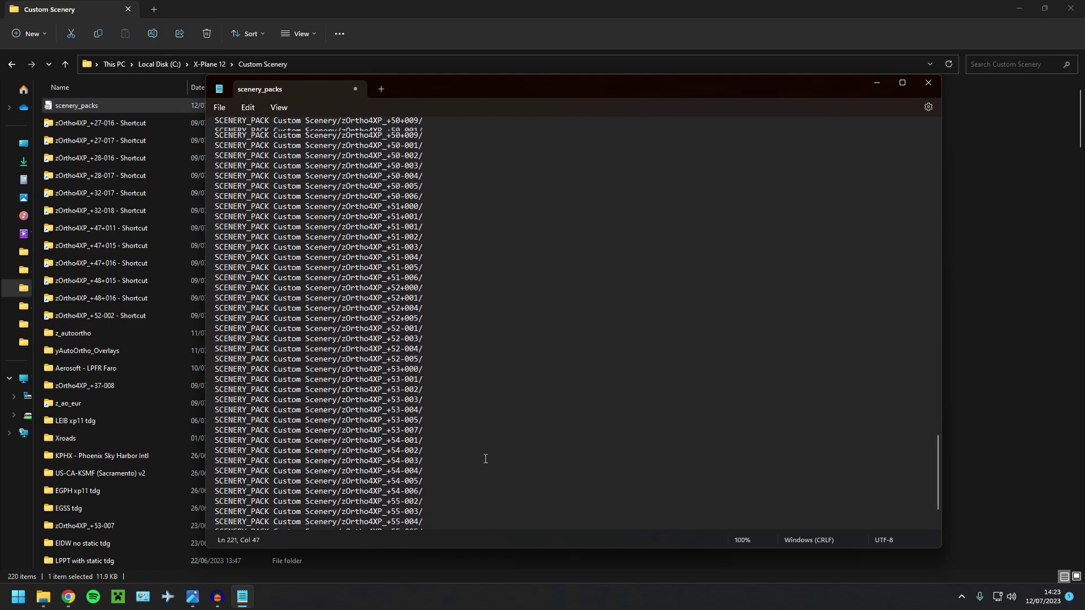
scroll(464, 386, "up", 20)
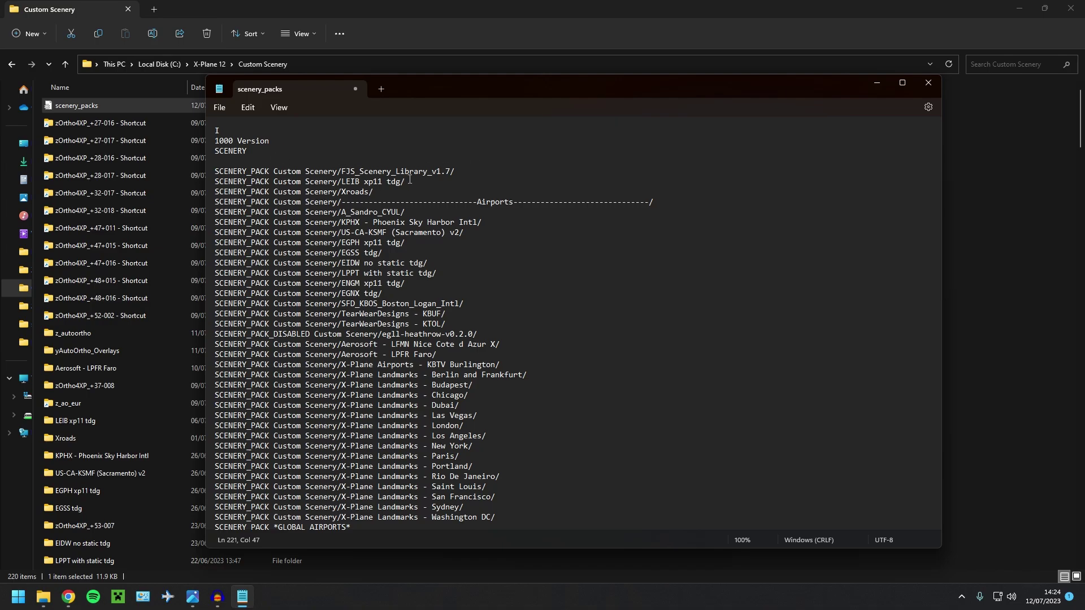
Add then remove a blank line after *GLOBAL_AIRPORTS*, and save scenery_packs.
scroll(401, 170, "down", 4)
left_click(369, 417)
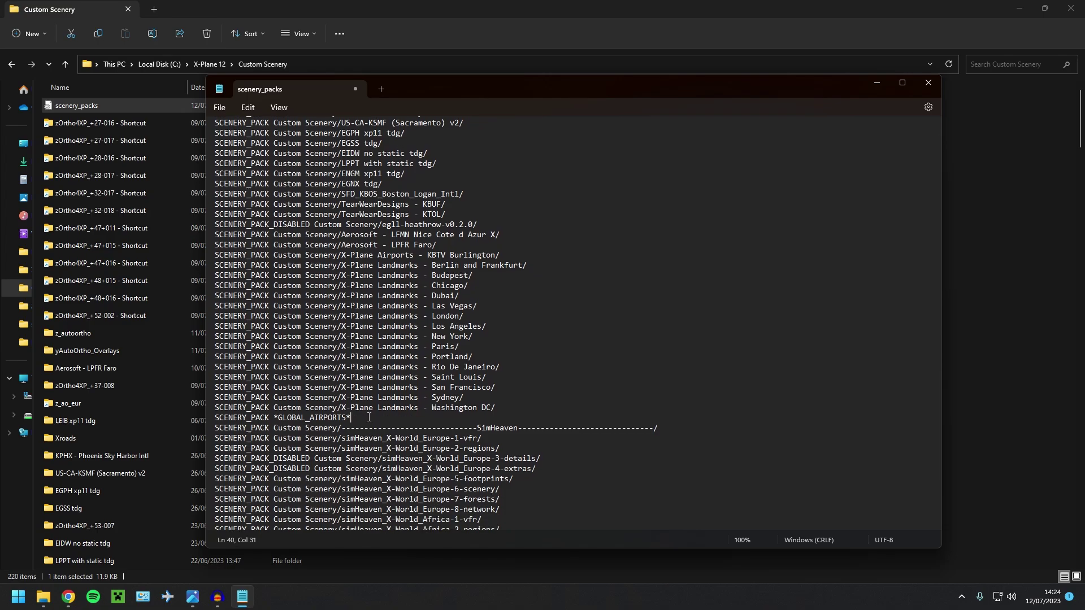
key("Return")
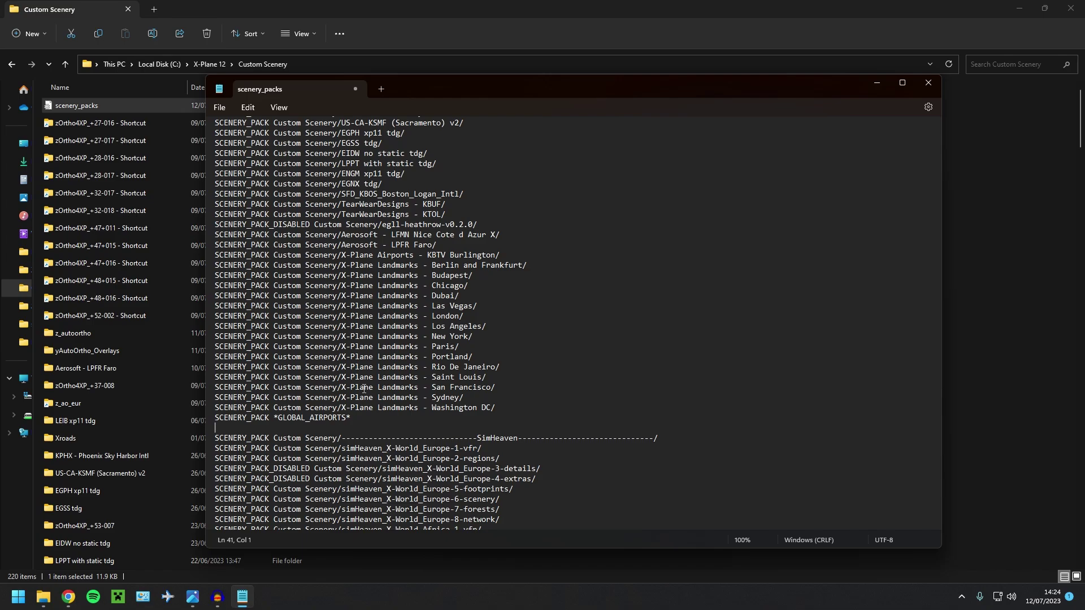
scroll(364, 388, "down", 2)
key("BackSpace")
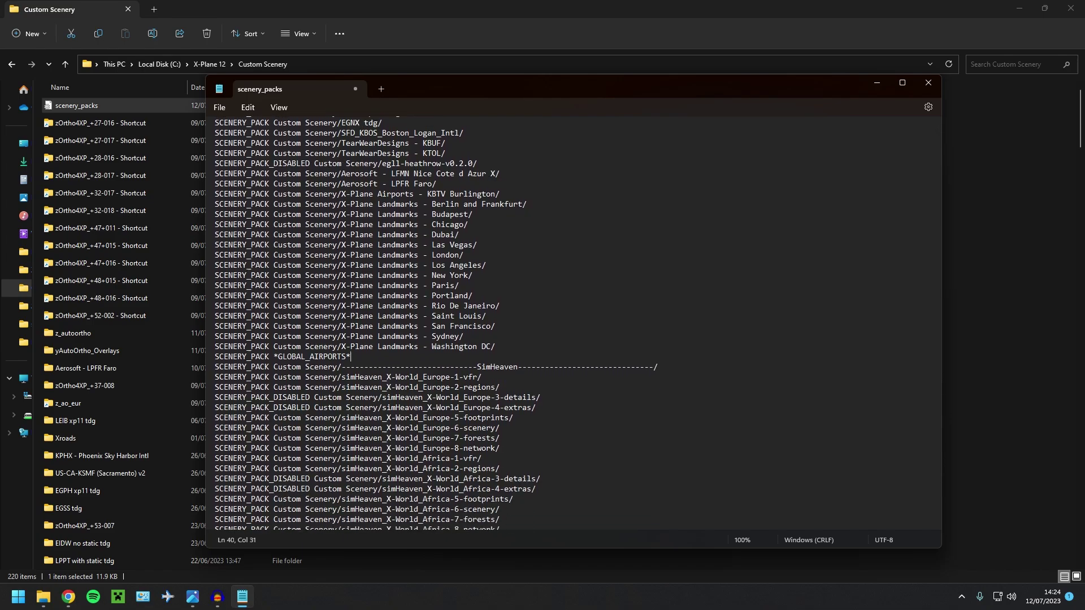
scroll(284, 269, "down", 3)
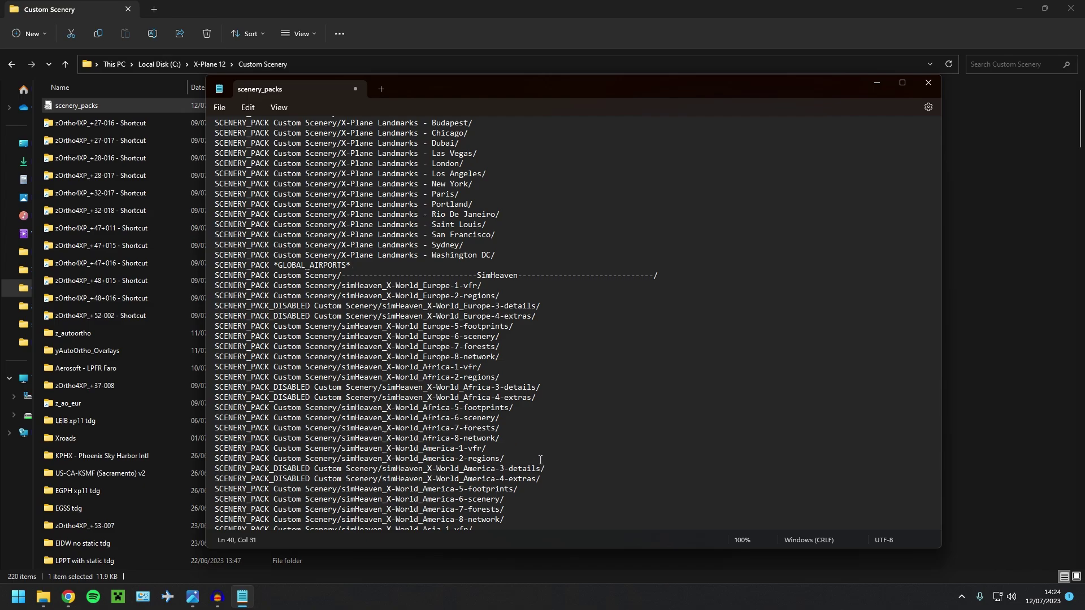
scroll(534, 441, "up", 8)
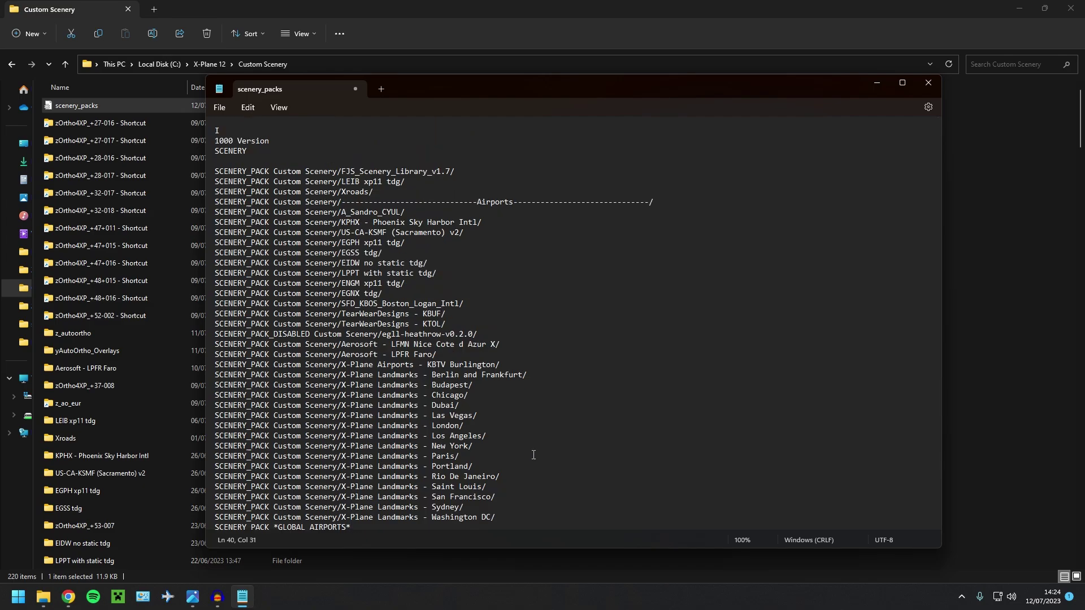
scroll(533, 452, "down", 2)
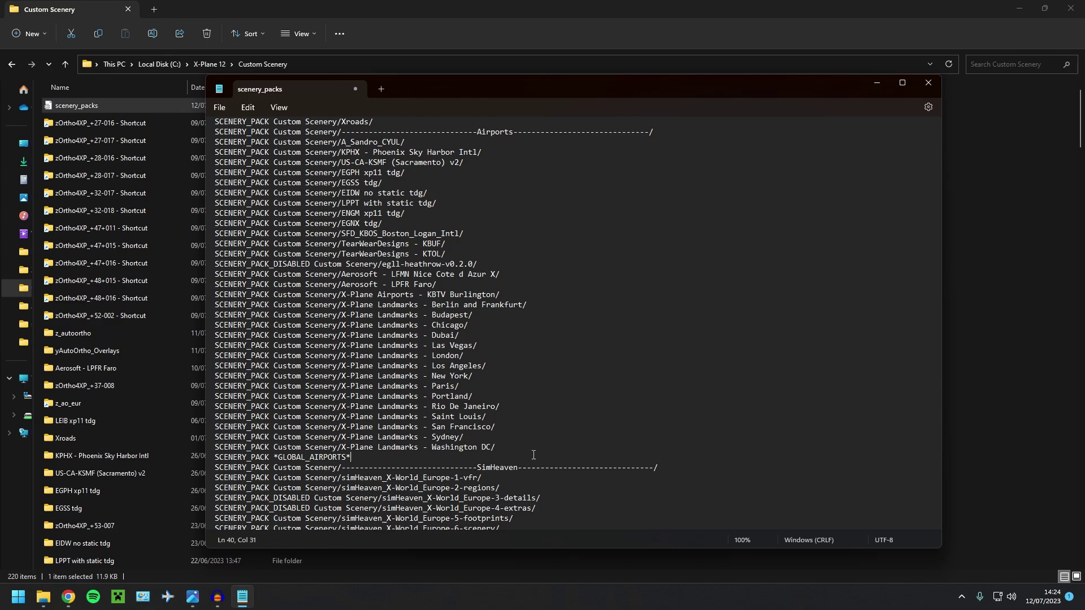
left_click(220, 108)
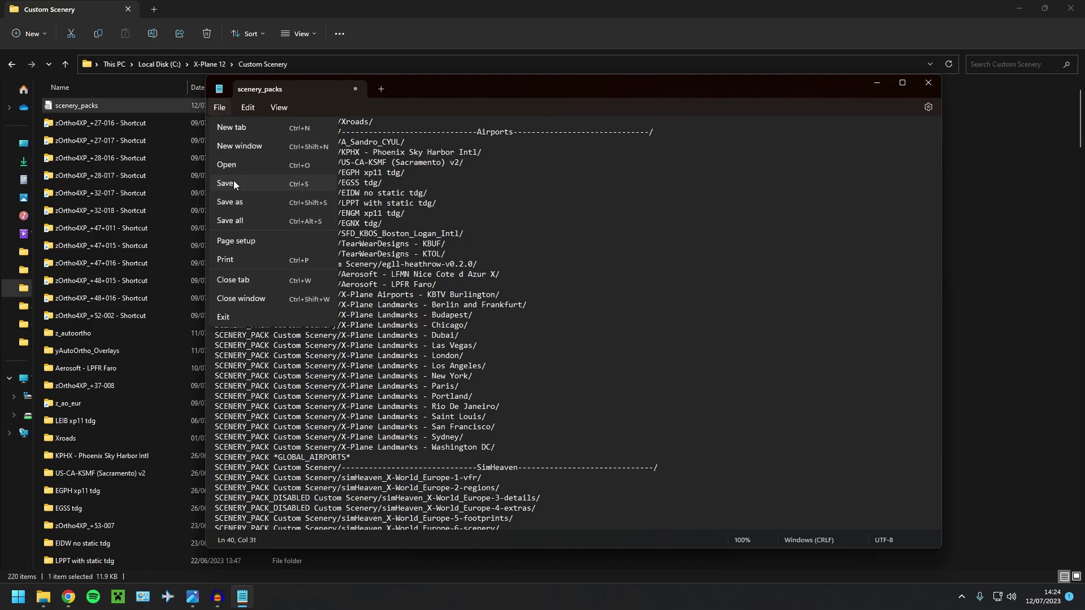